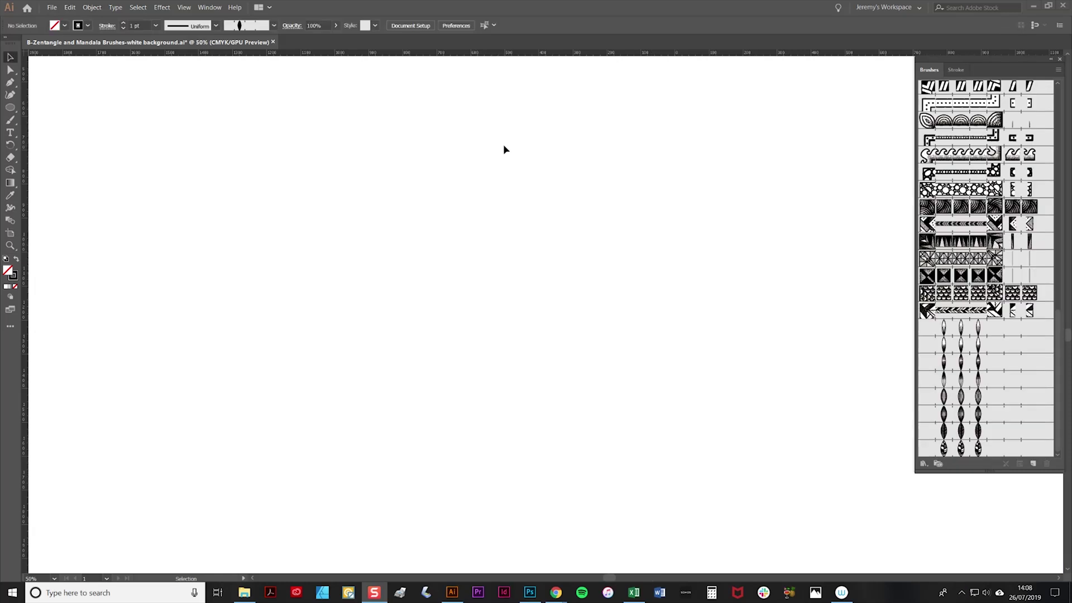
Draw a large circle with the Ellipse tool and stroke it with the leaf pattern brush.
{"action": "left_click", "coordinate": [11, 108]}
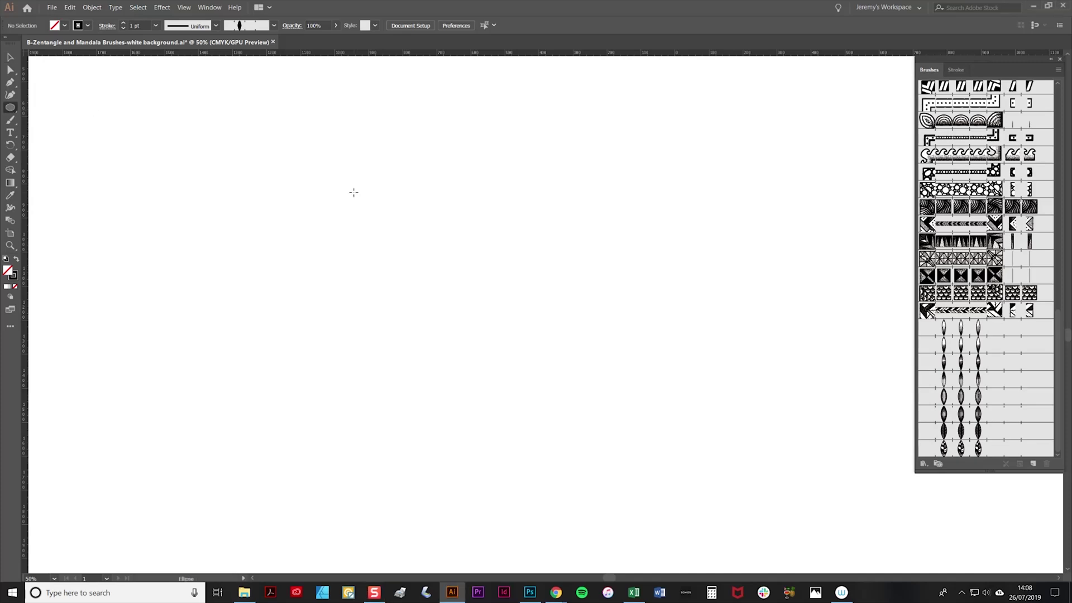
{"action": "left_click_drag", "start_coordinate": [361, 191], "coordinate": [646, 321]}
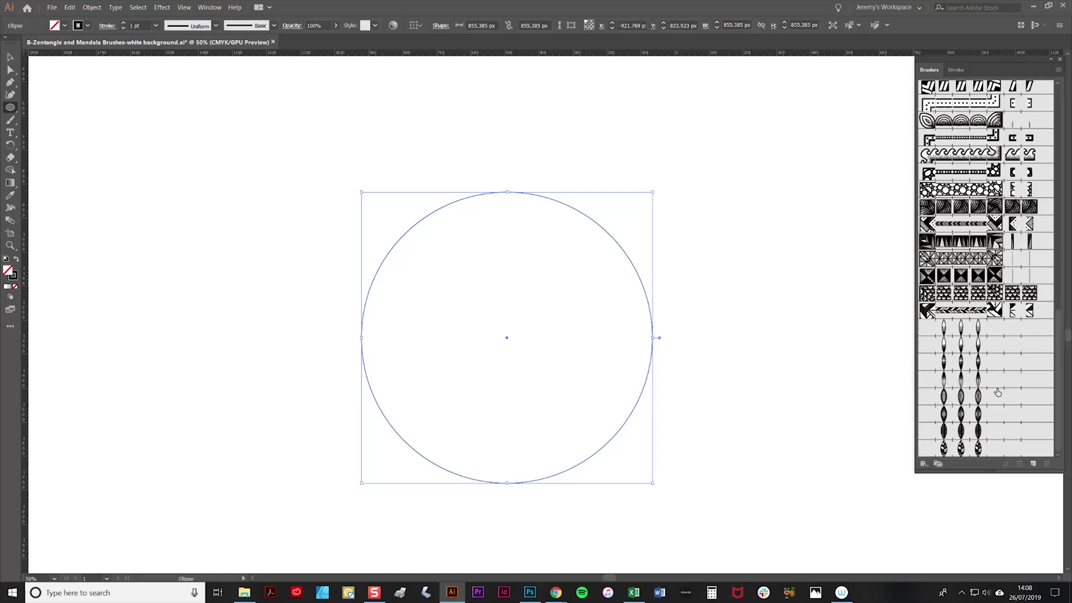
{"action": "left_click", "coordinate": [993, 434]}
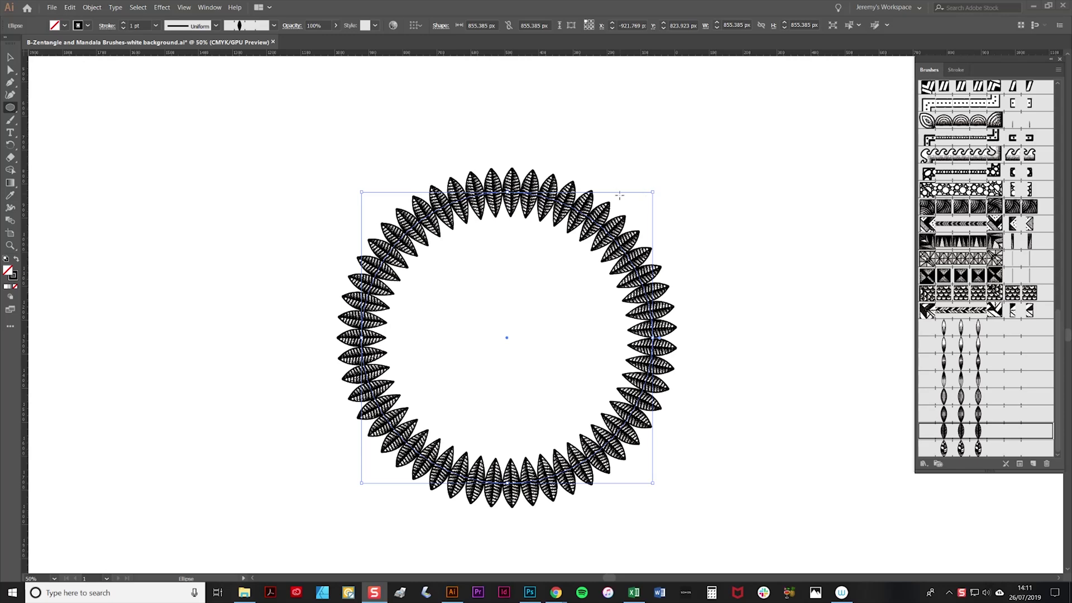
Set the leaf circle's stroke weight to 1.5 pt in the Stroke panel.
{"action": "left_click", "coordinate": [959, 72]}
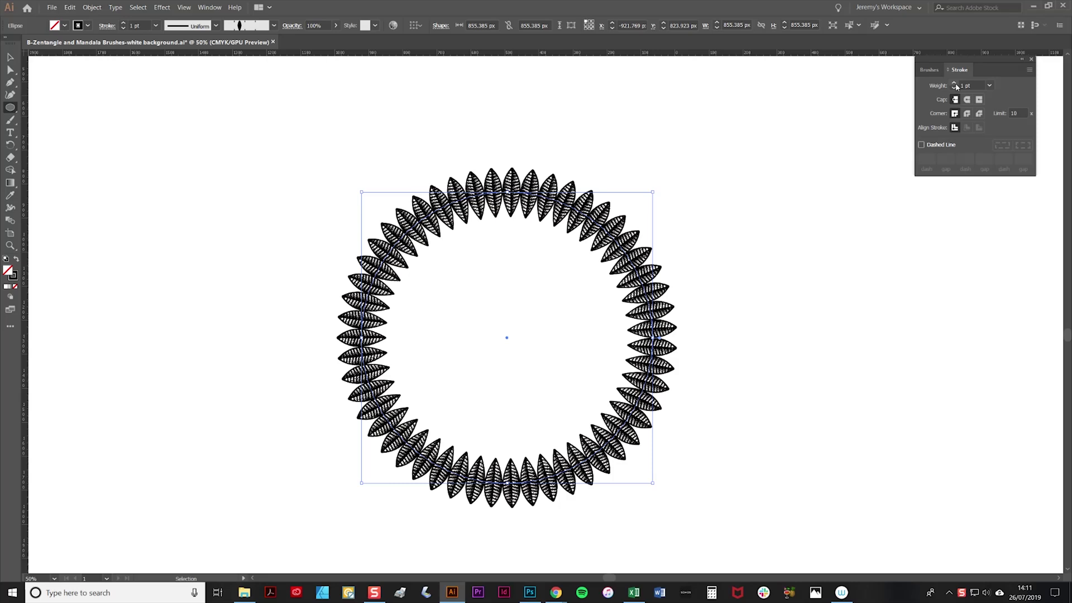
{"action": "left_click", "coordinate": [954, 82]}
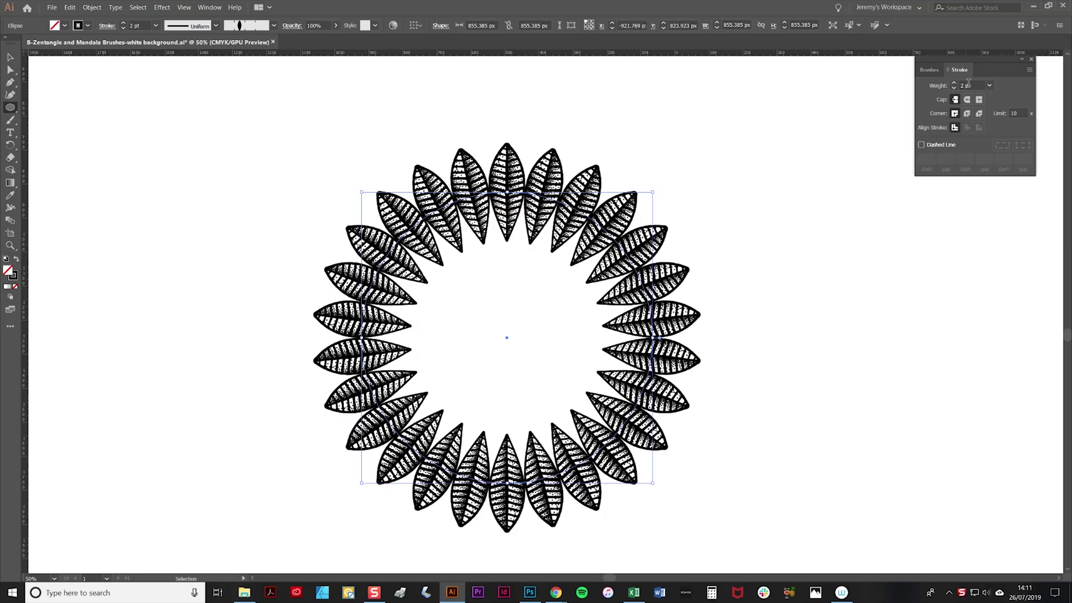
{"action": "left_click", "coordinate": [964, 84]}
{"action": "double_click", "coordinate": [964, 84]}
{"action": "type", "text": "1.5"}
{"action": "key", "text": "Return"}
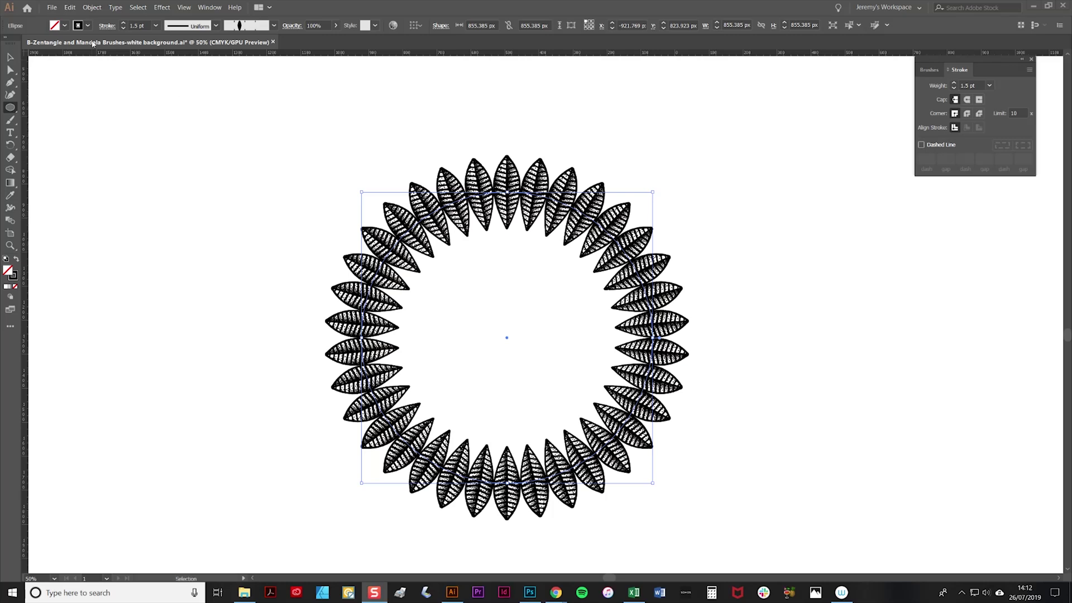
Copy the leaf-stroked circle and paste the copy in front of it.
{"action": "left_click", "coordinate": [69, 7]}
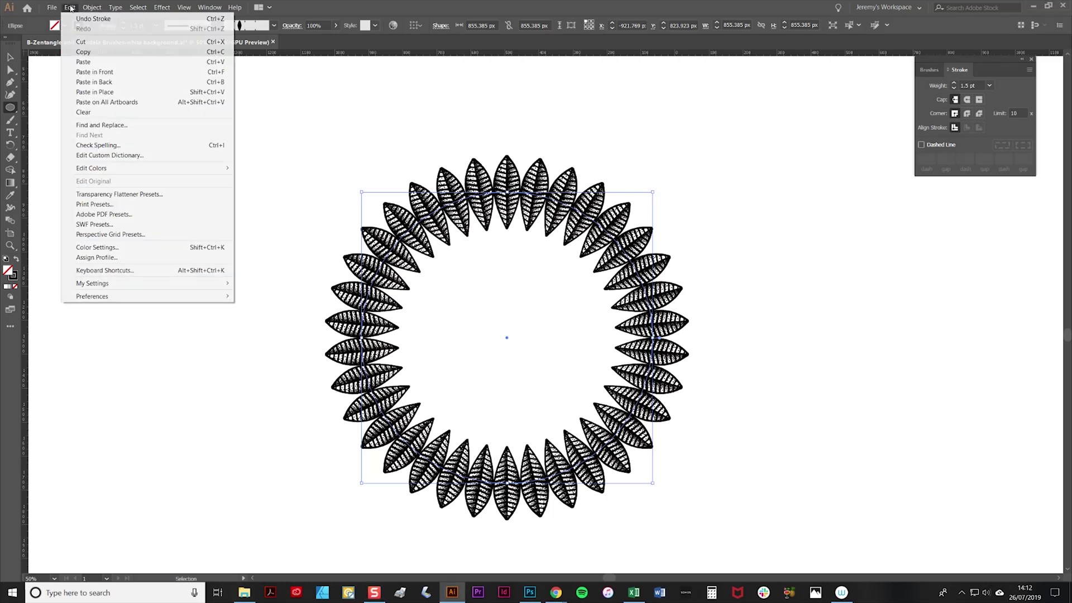
{"action": "left_click", "coordinate": [99, 52]}
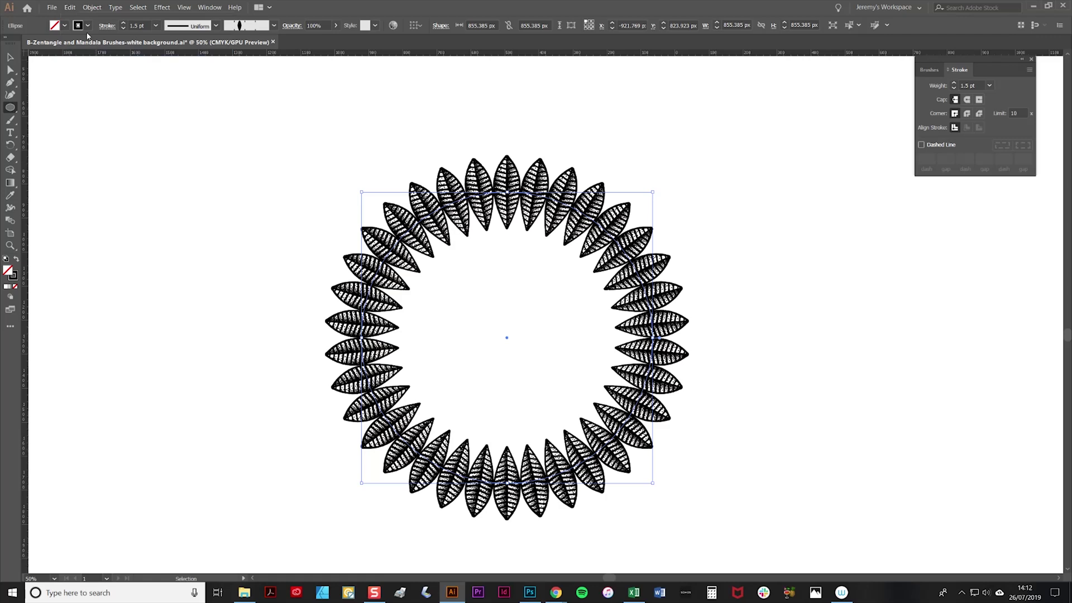
{"action": "left_click", "coordinate": [71, 8]}
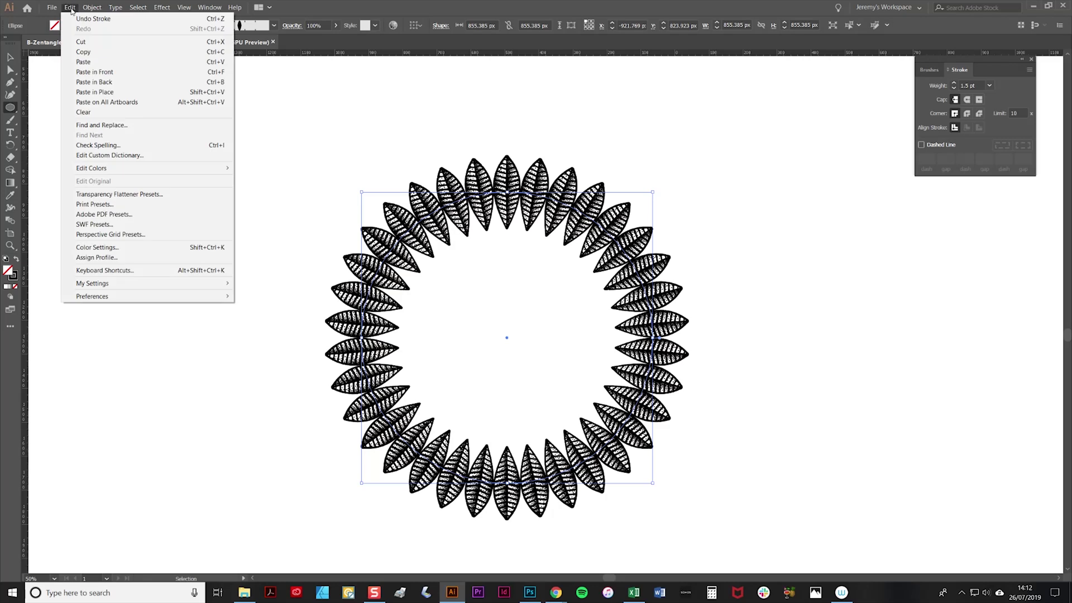
{"action": "left_click", "coordinate": [120, 73]}
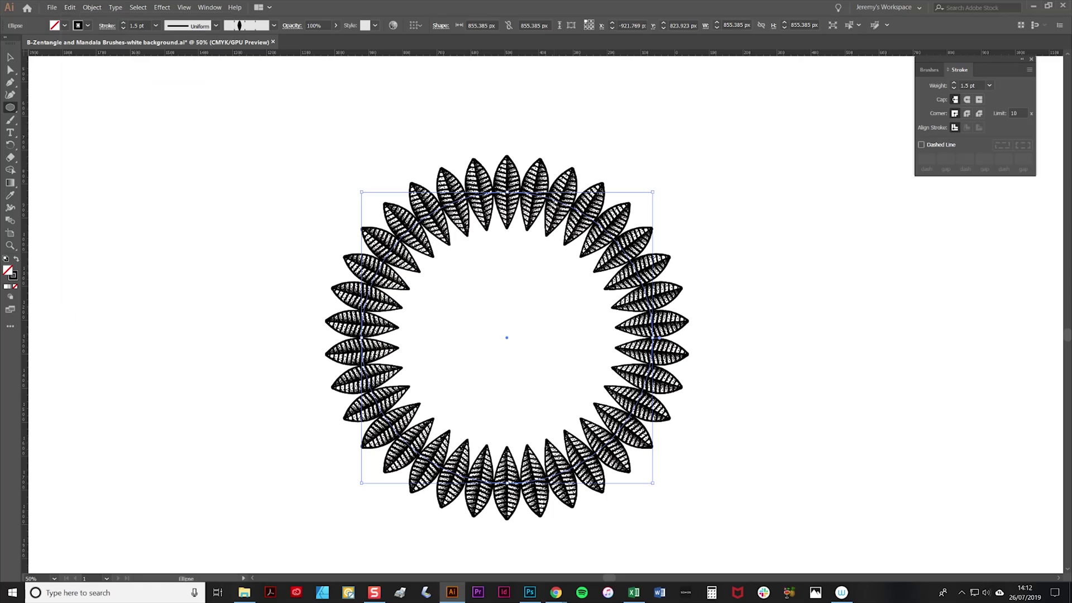
Stroke the copy with the beaded arch pattern brush.
{"action": "left_click", "coordinate": [928, 70]}
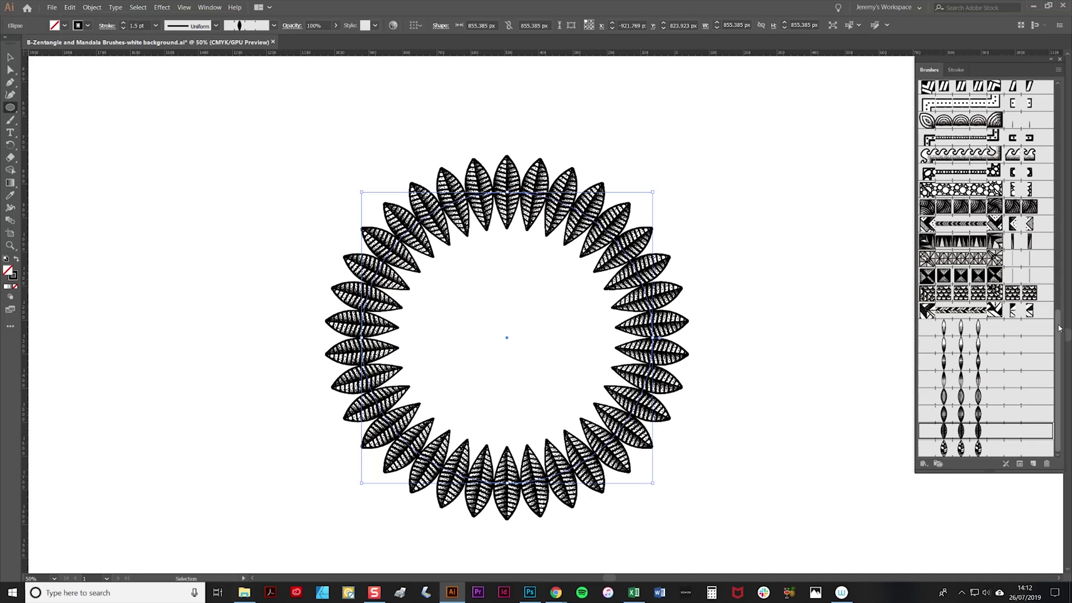
{"action": "left_click_drag", "start_coordinate": [1059, 329], "coordinate": [1056, 246]}
{"action": "left_click", "coordinate": [1010, 165]}
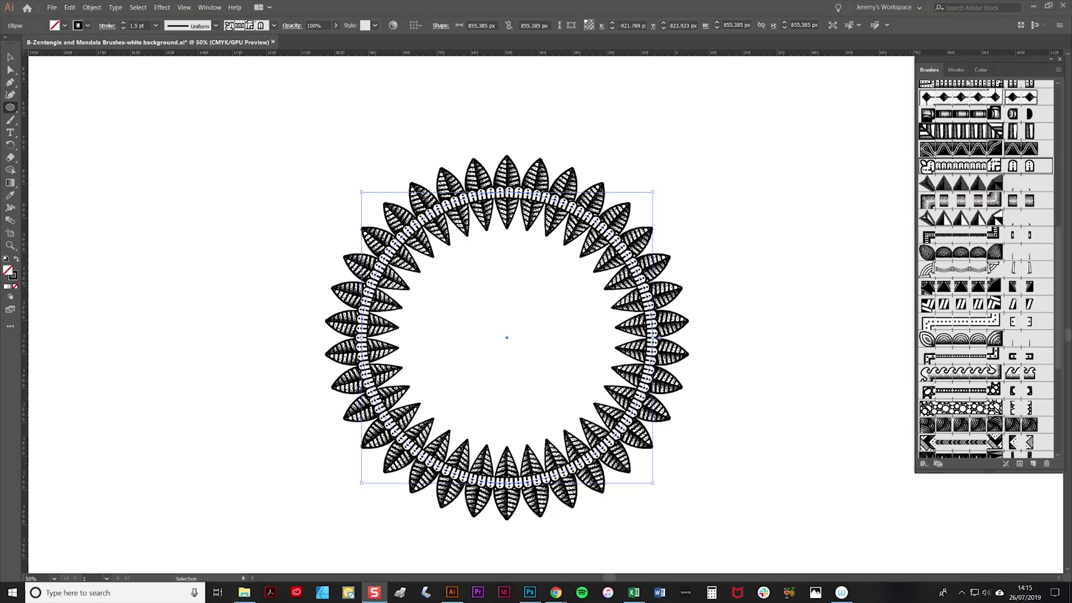
Give the top scalloped circle a white fill in the Color panel.
{"action": "left_click", "coordinate": [981, 71]}
{"action": "left_click", "coordinate": [929, 100]}
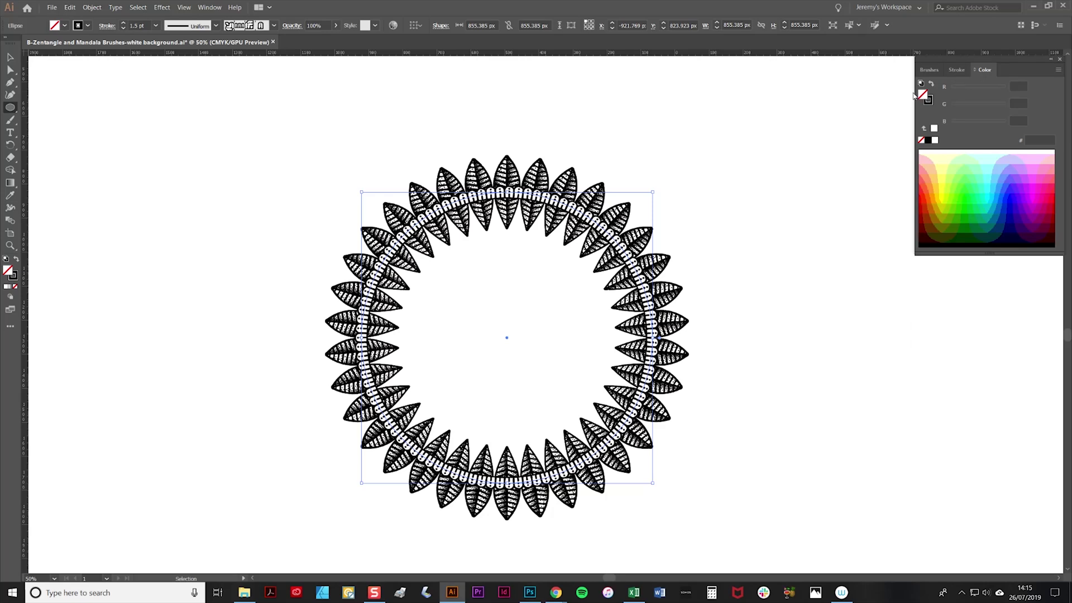
{"action": "left_click", "coordinate": [935, 130]}
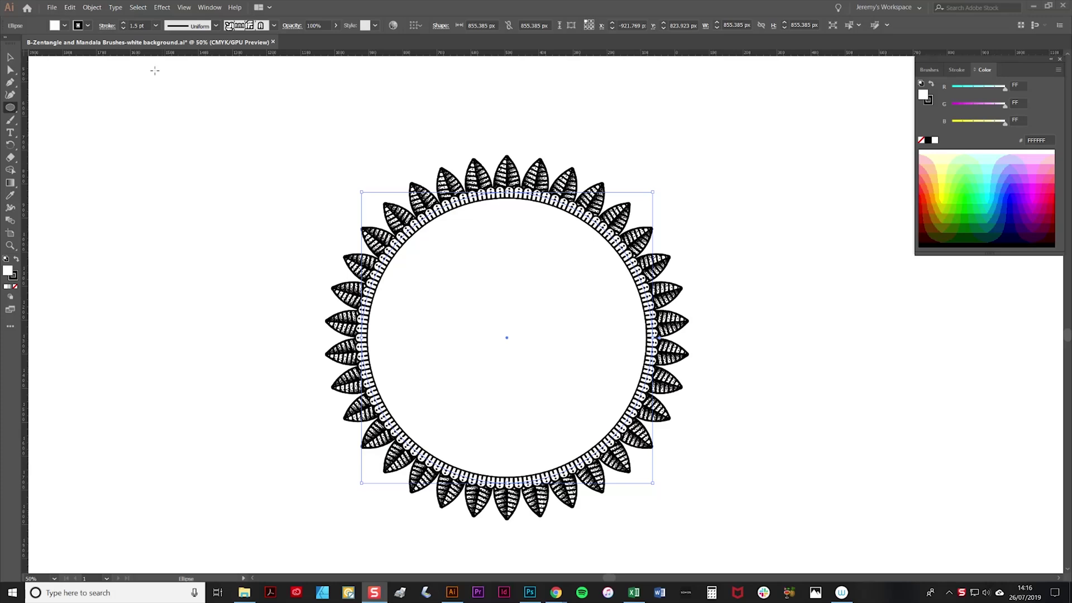
Paste a copy of the circle in back.
{"action": "left_click", "coordinate": [70, 7]}
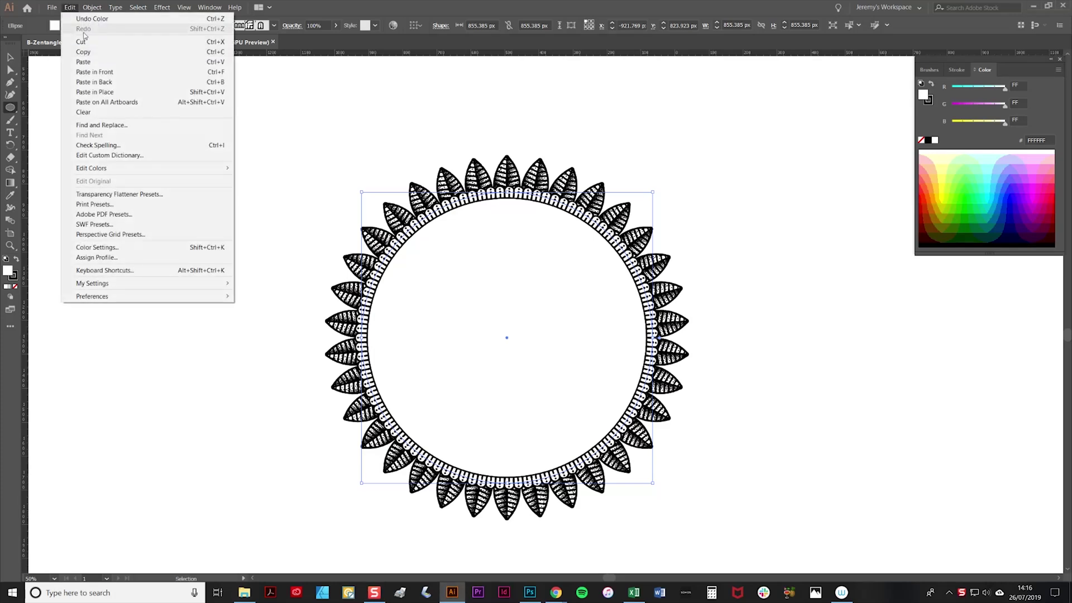
{"action": "left_click", "coordinate": [301, 100]}
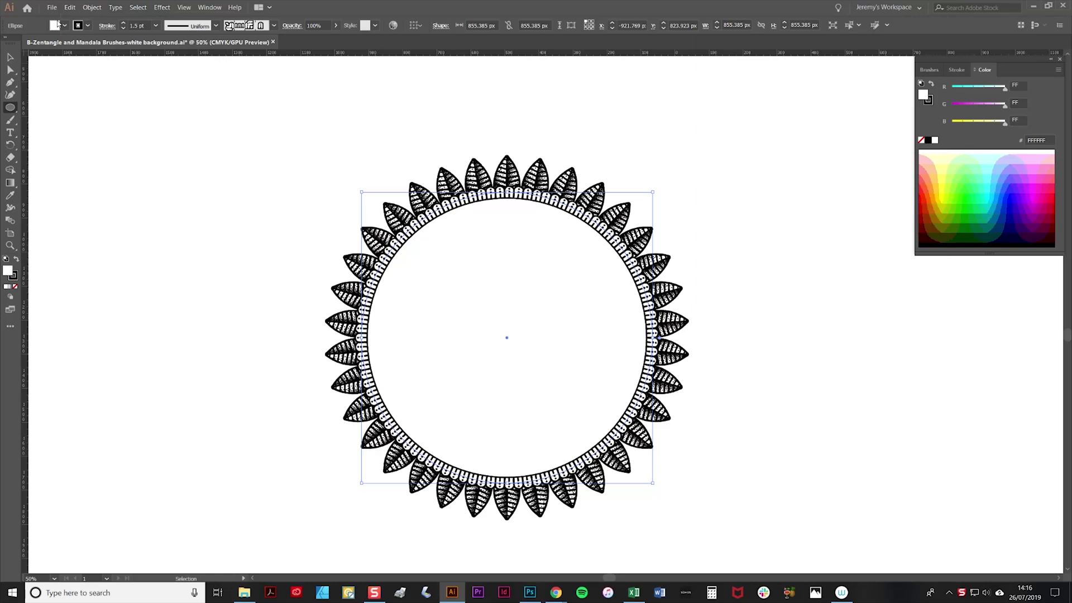
{"action": "left_click", "coordinate": [70, 7]}
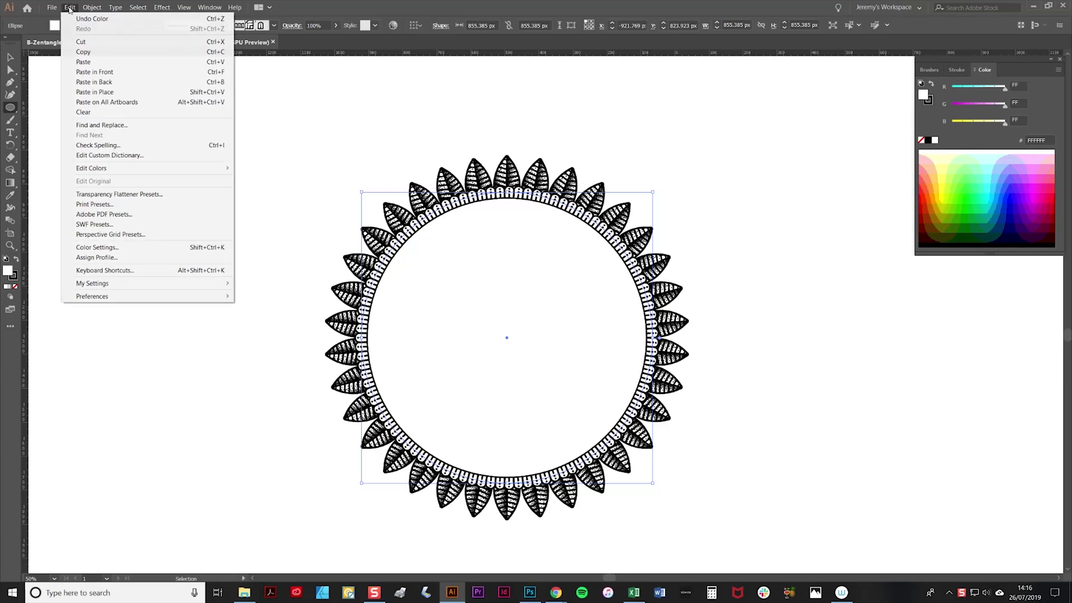
{"action": "left_click", "coordinate": [144, 81]}
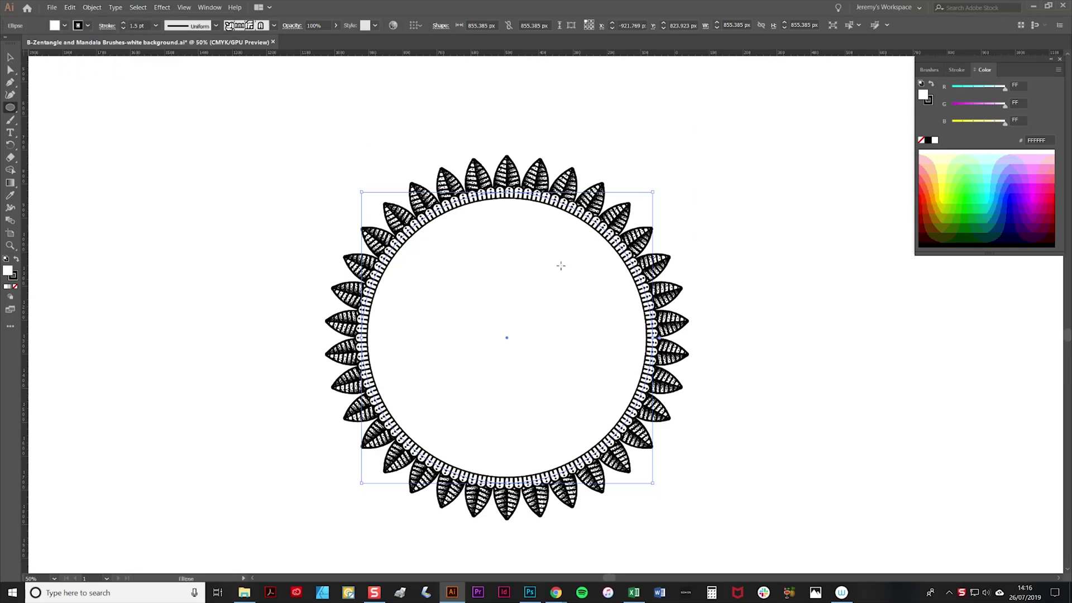
Set the copy's fill to None and stroke it with the dotted diamond pattern brush.
{"action": "left_click", "coordinate": [921, 141]}
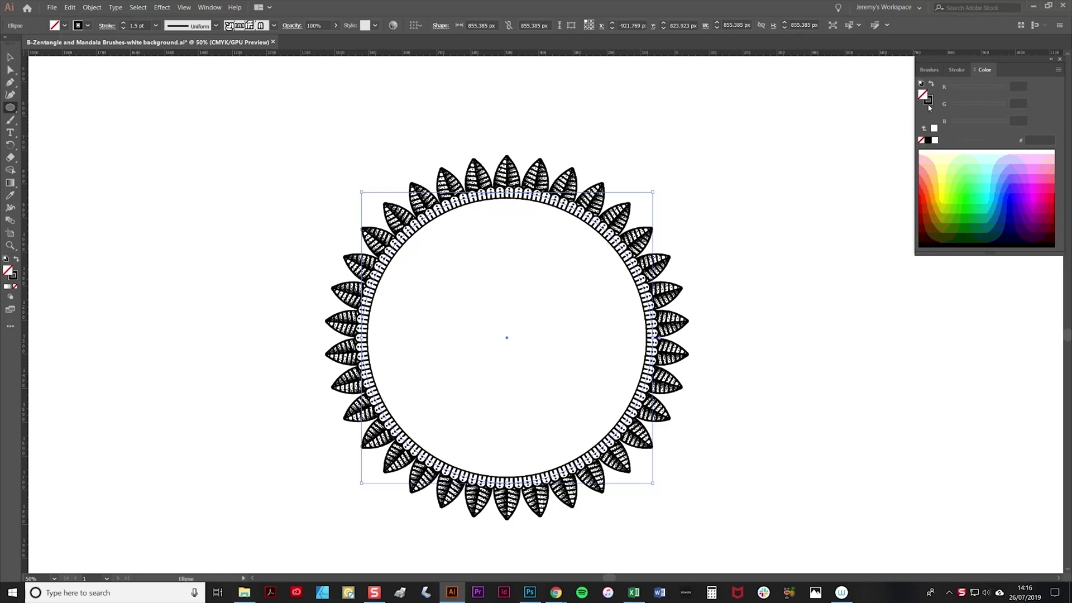
{"action": "left_click", "coordinate": [929, 70]}
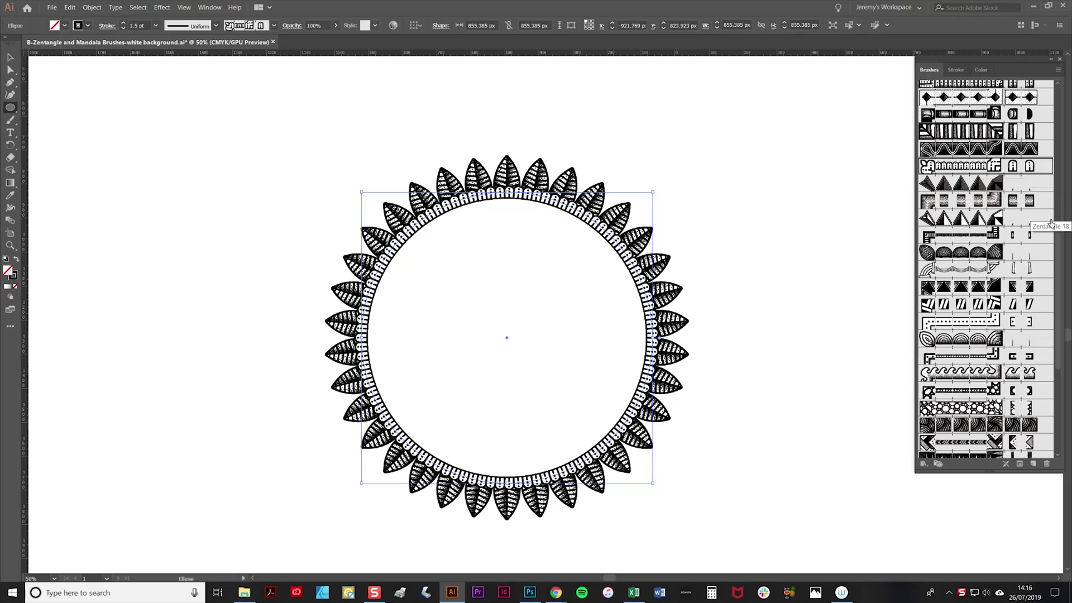
{"action": "left_click", "coordinate": [1019, 98]}
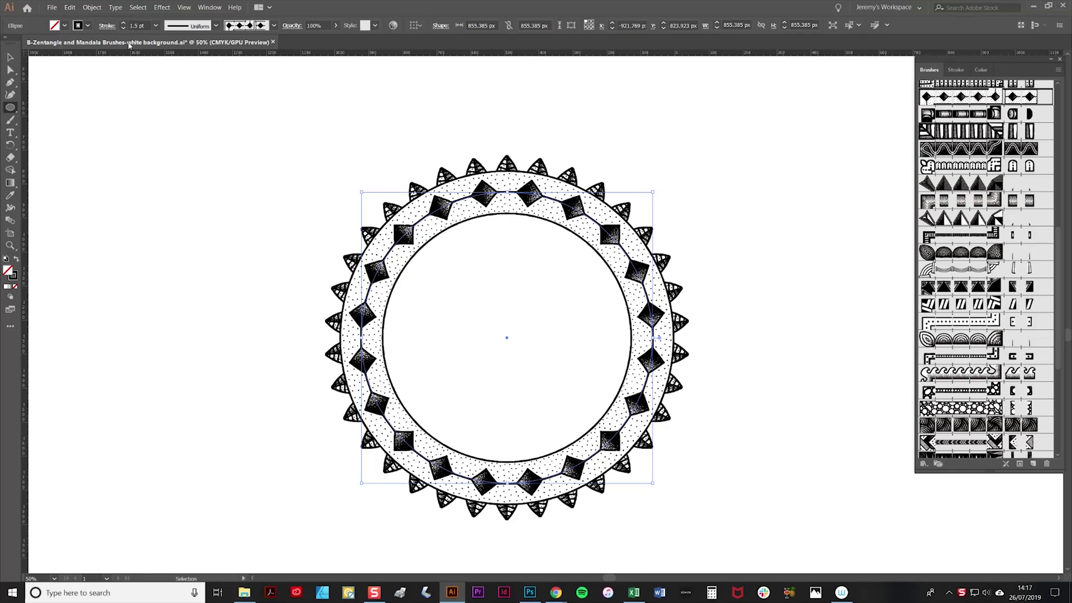
Lower the diamond ring's stroke weight to 1 pt.
{"action": "left_click", "coordinate": [960, 70]}
{"action": "left_click", "coordinate": [954, 87]}
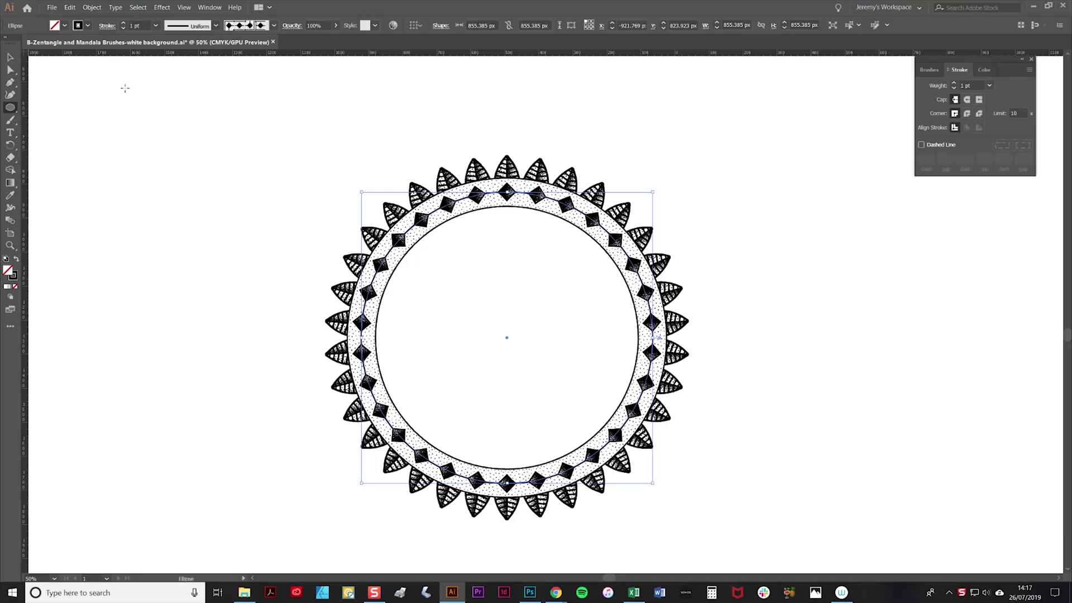
{"action": "left_click", "coordinate": [92, 8]}
Scale the circle copy uniformly to 84%, leaving Scale Strokes & Effects unchecked.
{"action": "mouse_move", "coordinate": [111, 18]}
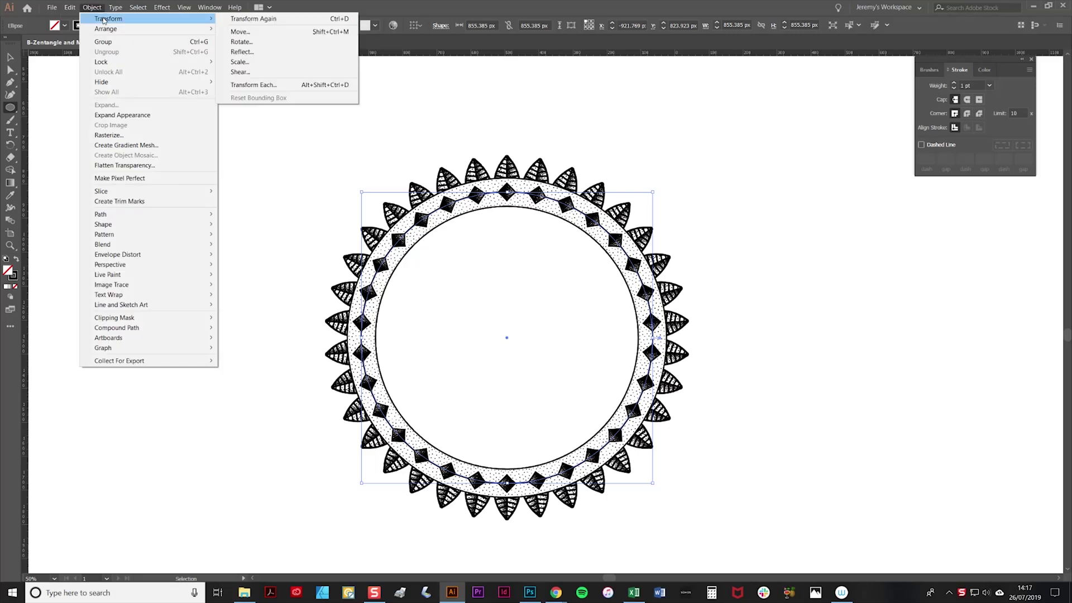
{"action": "left_click", "coordinate": [292, 62]}
{"action": "left_click_drag", "start_coordinate": [536, 181], "coordinate": [847, 242]}
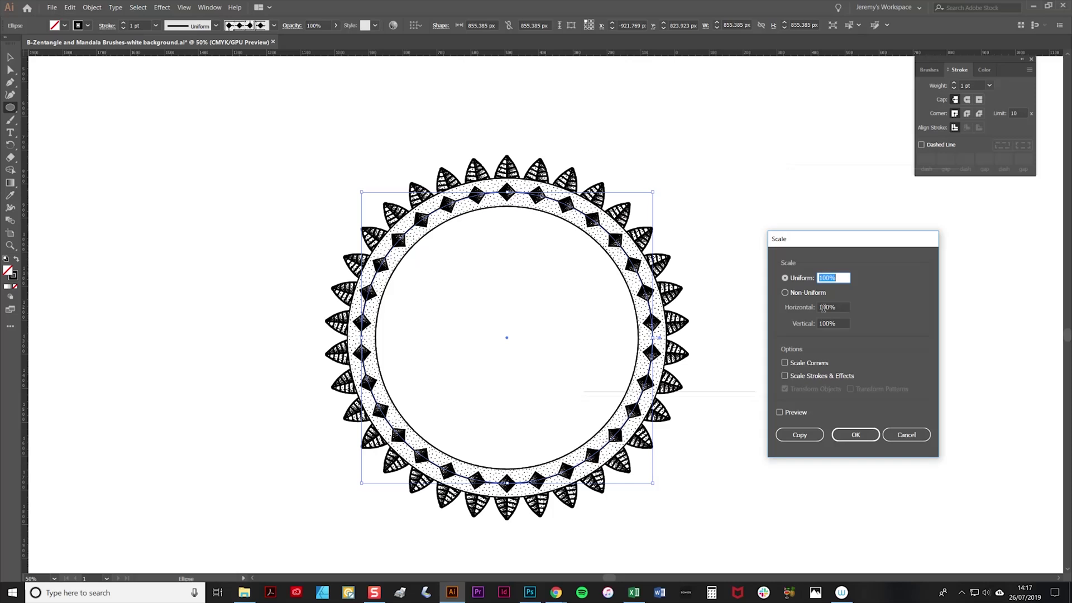
{"action": "type", "text": "90"}
{"action": "left_click", "coordinate": [779, 413]}
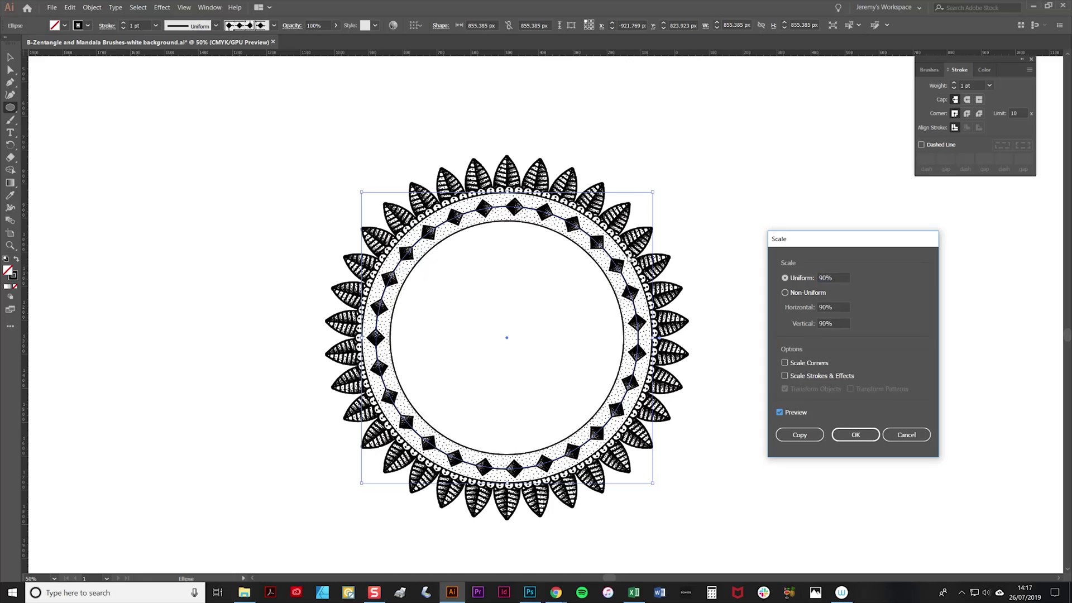
{"action": "double_click", "coordinate": [827, 277]}
{"action": "key", "text": "Down"}
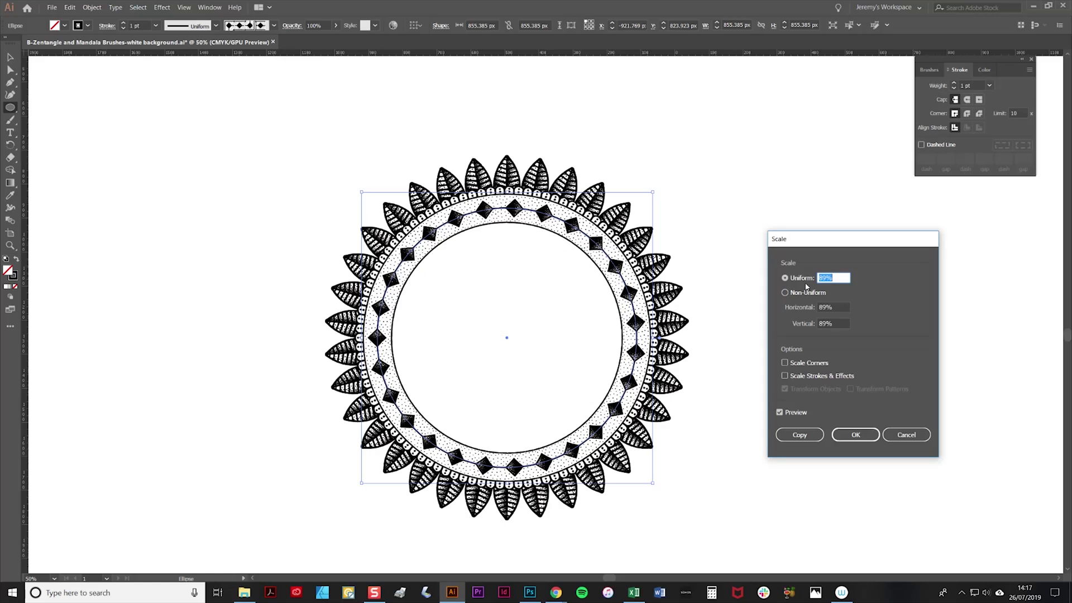
{"action": "key", "text": "Down"}
{"action": "key", "text": "Down"}
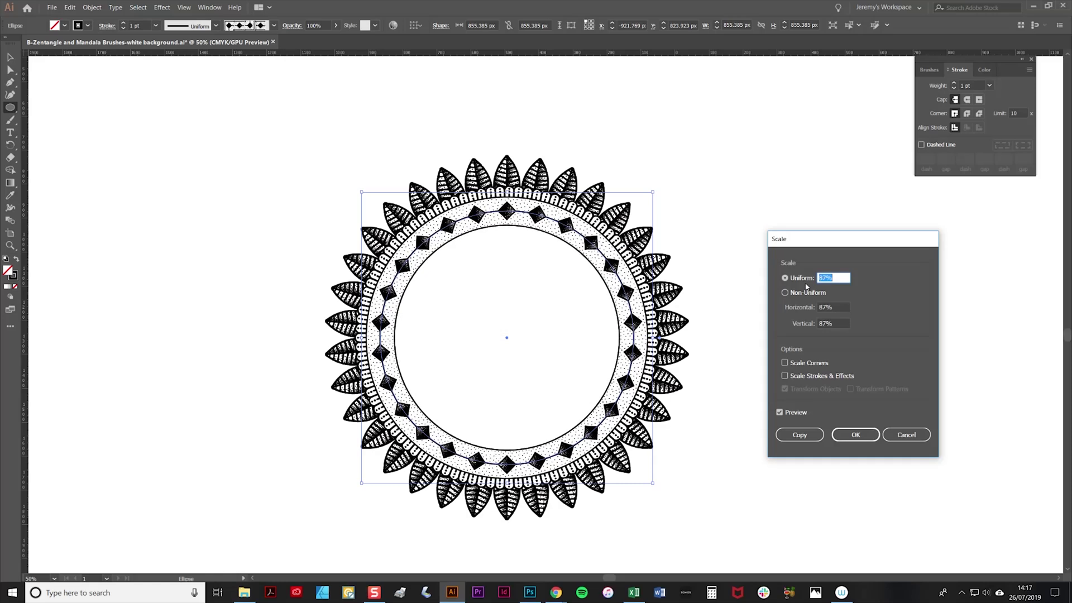
{"action": "key", "text": "Down"}
{"action": "key", "text": "Down"}
{"action": "key", "text": "Down"}
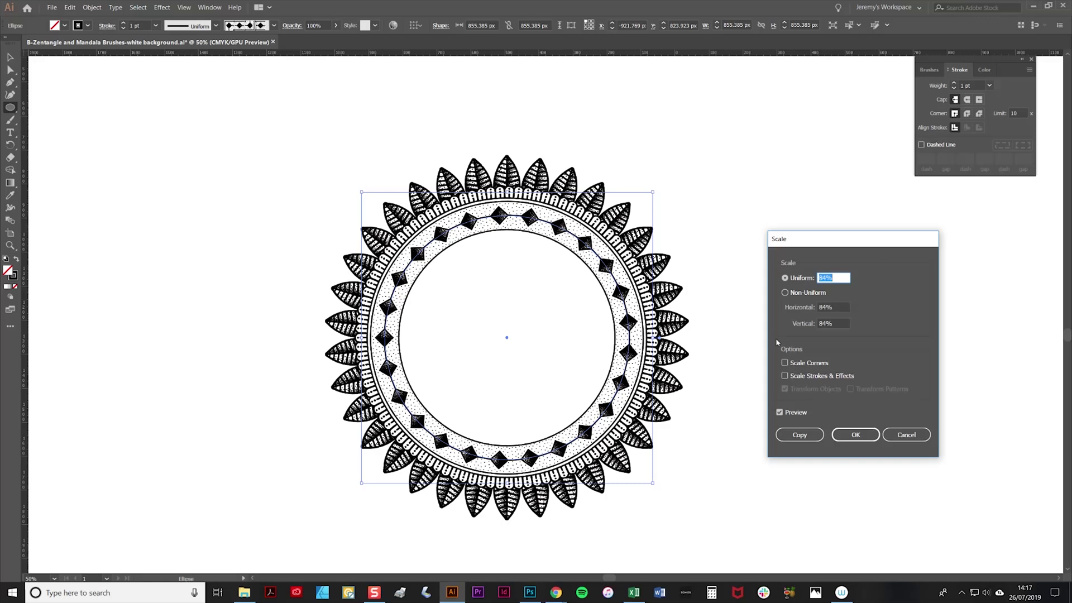
{"action": "left_click", "coordinate": [785, 375]}
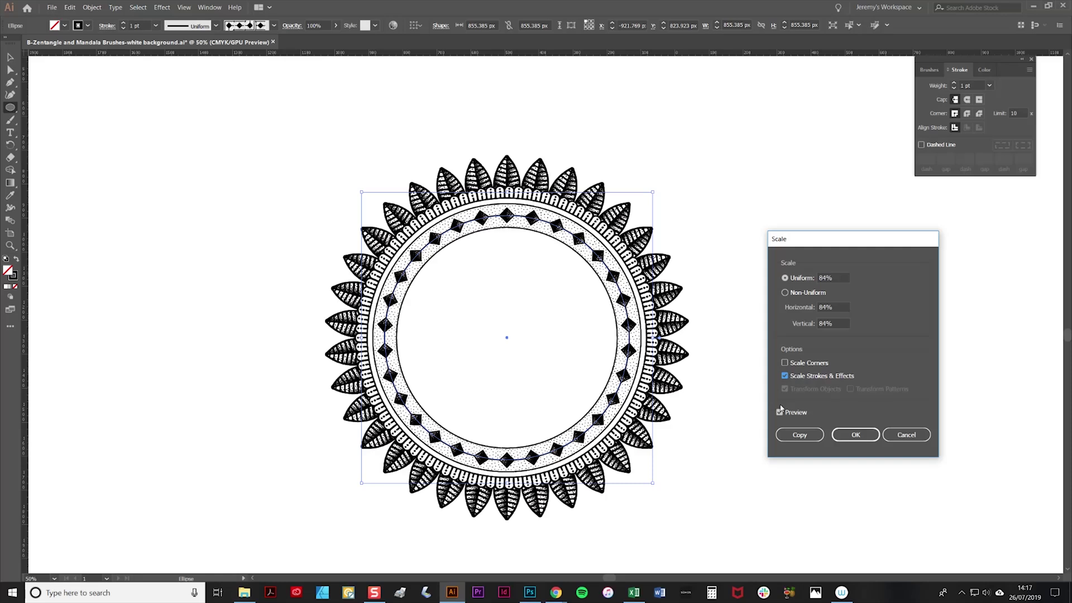
{"action": "left_click", "coordinate": [785, 376]}
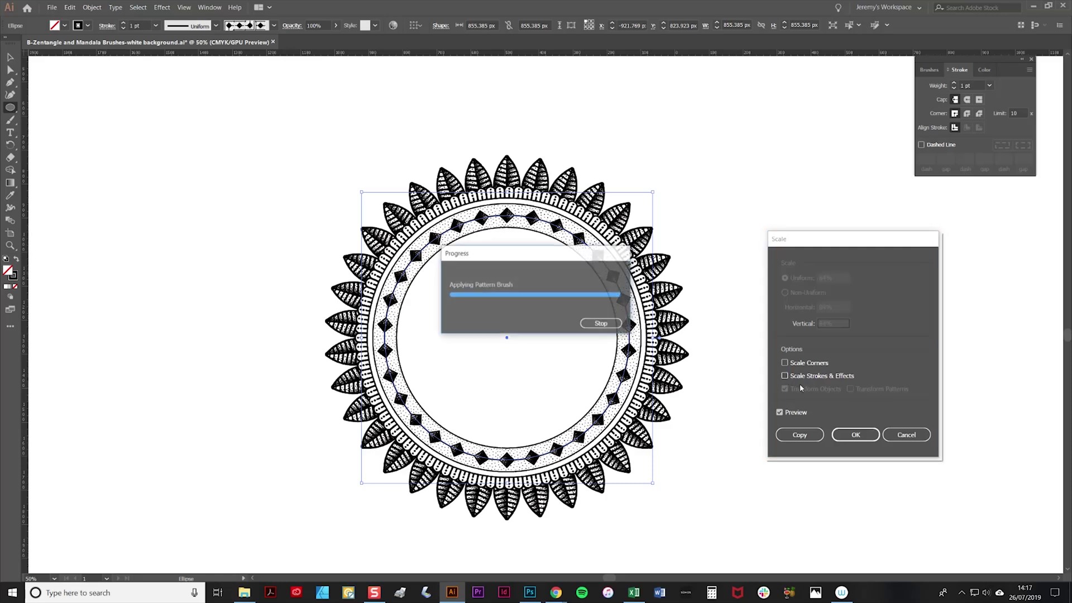
Apply the 84% scale, then give the circle a new pattern brush and shrink it to 78%.
{"action": "left_click", "coordinate": [856, 435]}
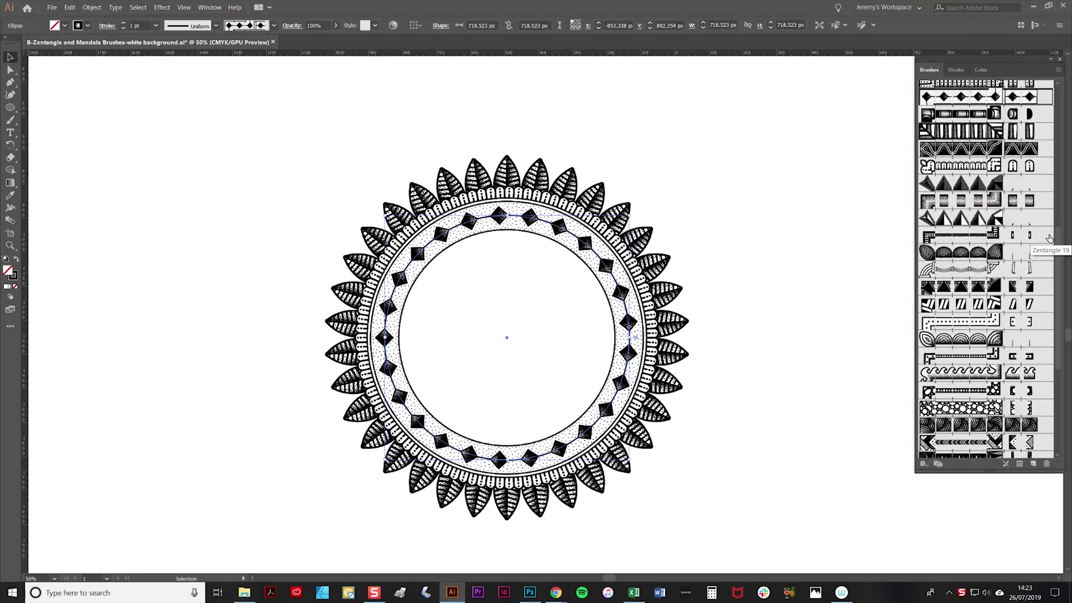
{"action": "scroll", "coordinate": [1049, 238], "scroll_direction": "up", "scroll_amount": 5}
{"action": "left_click", "coordinate": [961, 185]}
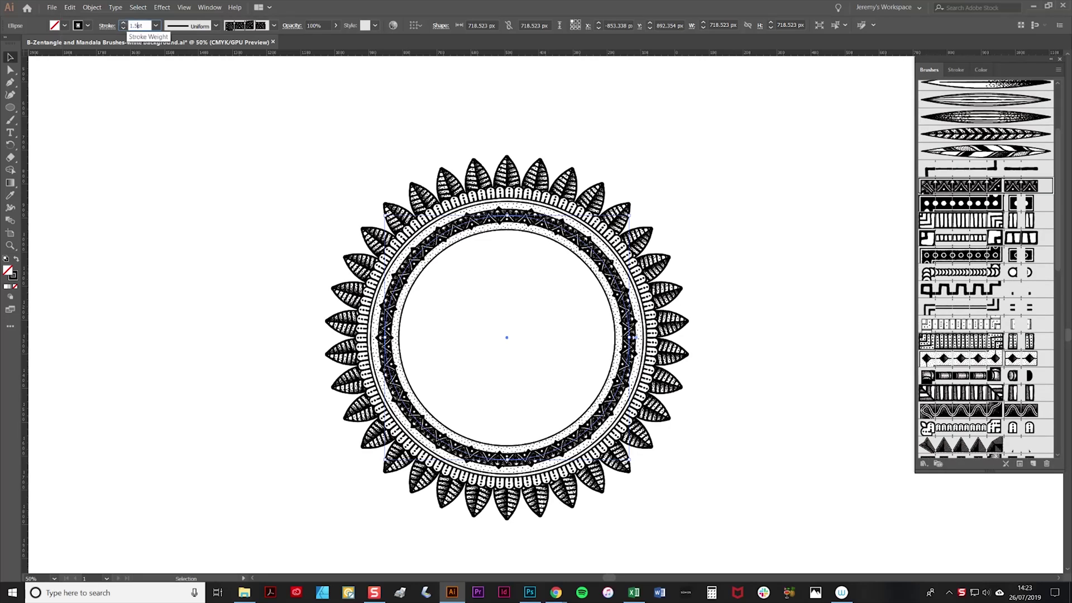
{"action": "left_click", "coordinate": [92, 8]}
{"action": "mouse_move", "coordinate": [108, 19]}
{"action": "type", "text": "78"}
{"action": "key", "text": "Return"}
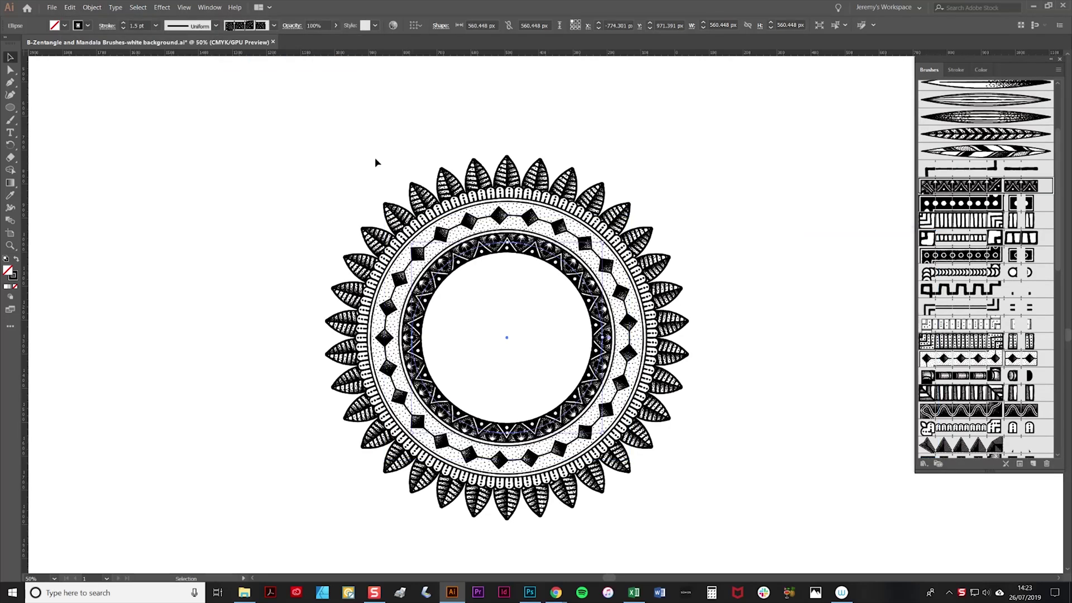
Paste a copy in front, stroke it with the wavy pattern brush and shrink it to 78%.
{"action": "left_click", "coordinate": [70, 7]}
{"action": "left_click", "coordinate": [139, 74]}
{"action": "scroll", "coordinate": [982, 268], "scroll_direction": "down", "scroll_amount": 5}
{"action": "left_click", "coordinate": [971, 353]}
{"action": "left_click", "coordinate": [92, 7]}
{"action": "left_click", "coordinate": [238, 59]}
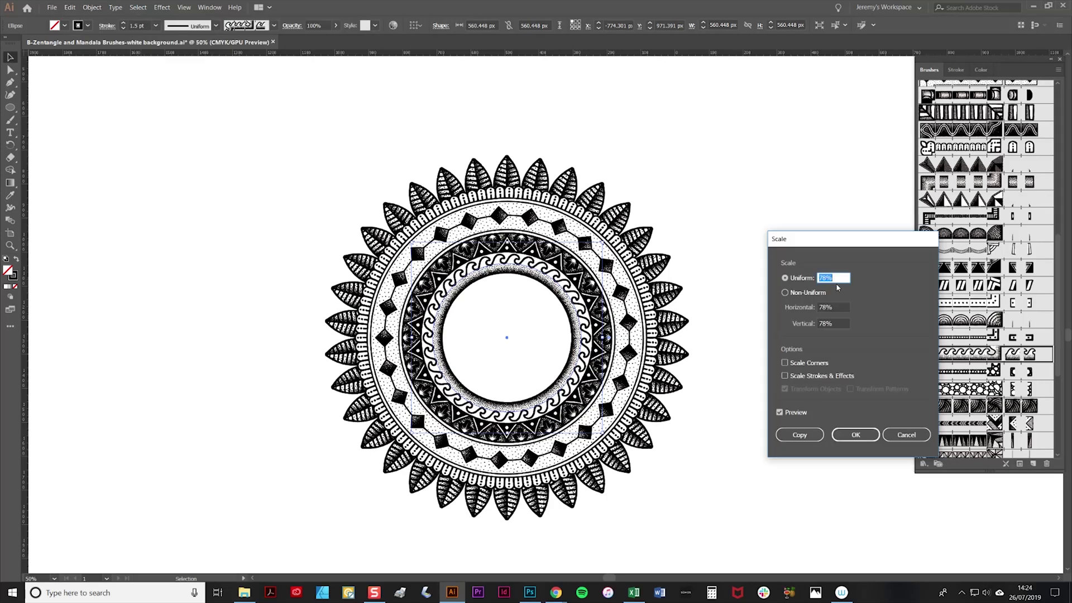
{"action": "left_click", "coordinate": [855, 435]}
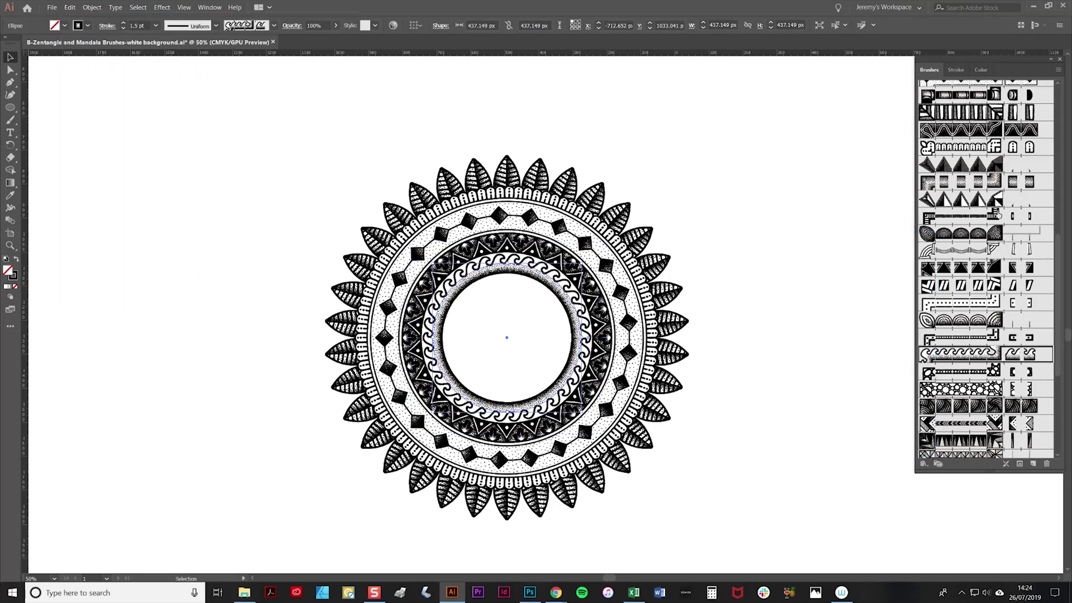
Give the next circle the stripes pattern brush and scale it to 72%.
{"action": "left_click", "coordinate": [960, 112]}
{"action": "left_click", "coordinate": [92, 7]}
{"action": "left_click", "coordinate": [237, 58]}
{"action": "type", "text": "72"}
{"action": "left_click", "coordinate": [855, 434]}
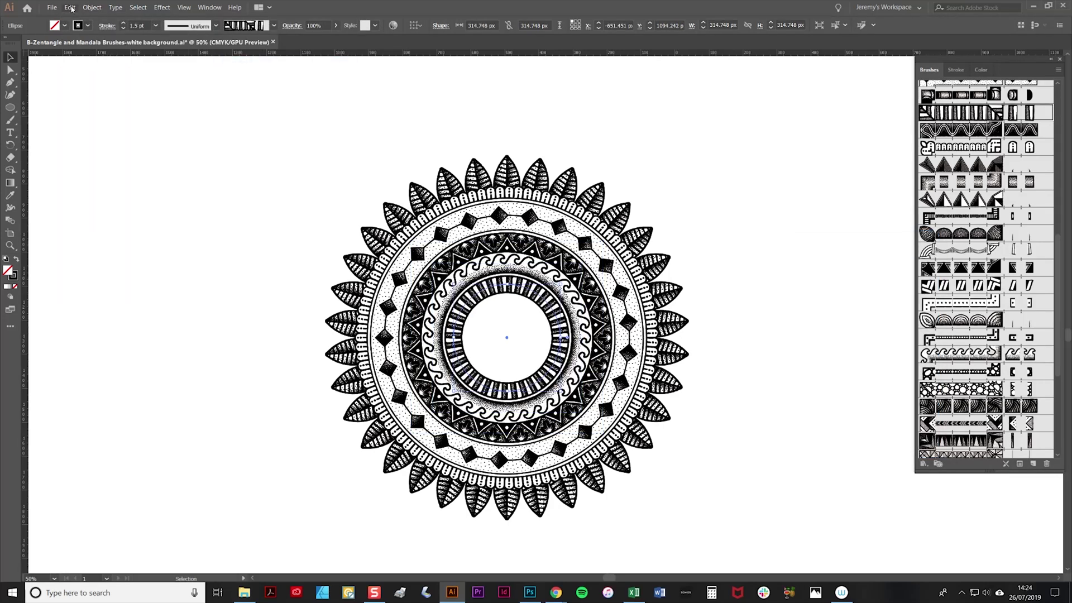
Paste another copy in front with a new pattern brush and shrink it to 68%.
{"action": "left_click", "coordinate": [71, 9]}
{"action": "left_click", "coordinate": [89, 70]}
{"action": "left_click", "coordinate": [960, 146]}
{"action": "left_click", "coordinate": [93, 8]}
{"action": "mouse_move", "coordinate": [167, 19]}
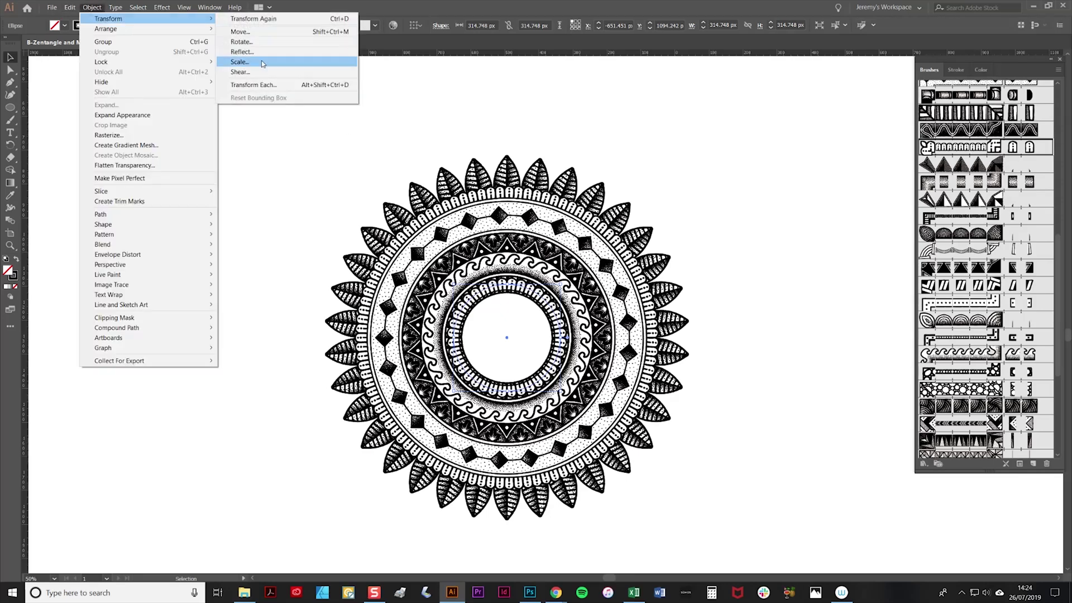
{"action": "left_click", "coordinate": [238, 62]}
{"action": "type", "text": "68"}
{"action": "left_click", "coordinate": [855, 434]}
{"action": "left_click", "coordinate": [70, 7]}
Paste a copy with the diamond pattern brush, shrink it to 48% and thin its stroke to 0.5 pt.
{"action": "left_click", "coordinate": [89, 70]}
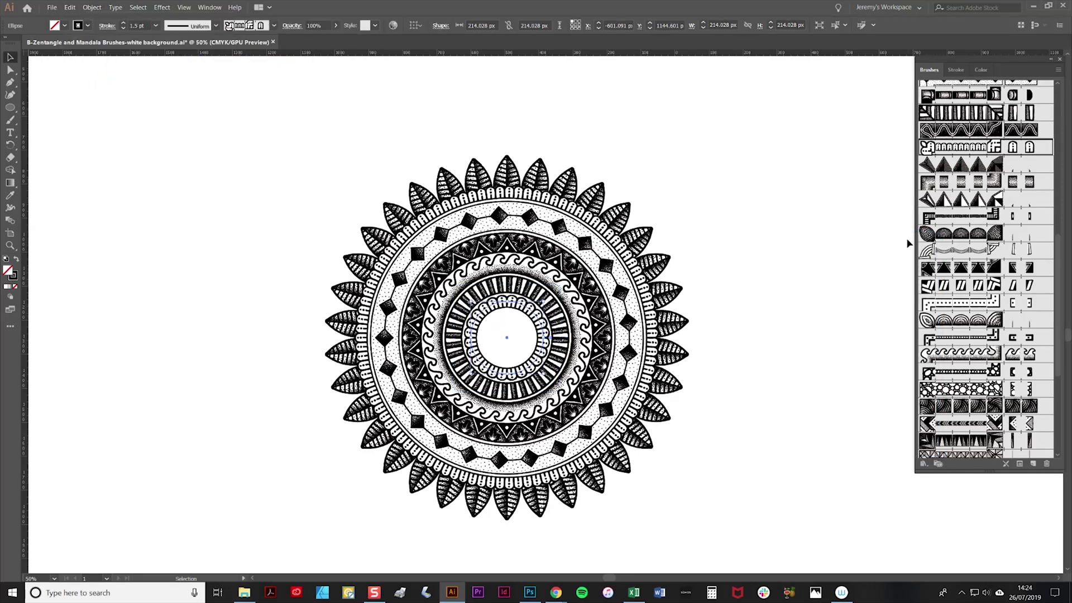
{"action": "scroll", "coordinate": [1058, 199], "scroll_direction": "up", "scroll_amount": 4}
{"action": "left_click", "coordinate": [961, 143]}
{"action": "left_click", "coordinate": [123, 28]}
{"action": "left_click", "coordinate": [123, 28]}
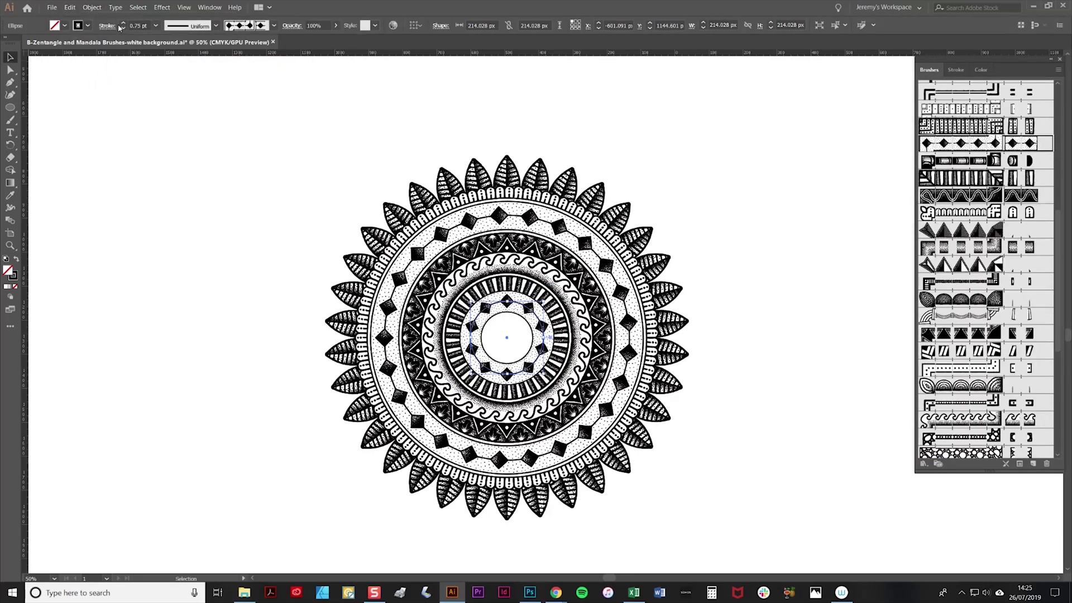
{"action": "left_click", "coordinate": [92, 8]}
{"action": "left_click", "coordinate": [239, 62]}
{"action": "type", "text": "48"}
{"action": "key", "text": "Return"}
{"action": "left_click", "coordinate": [122, 28]}
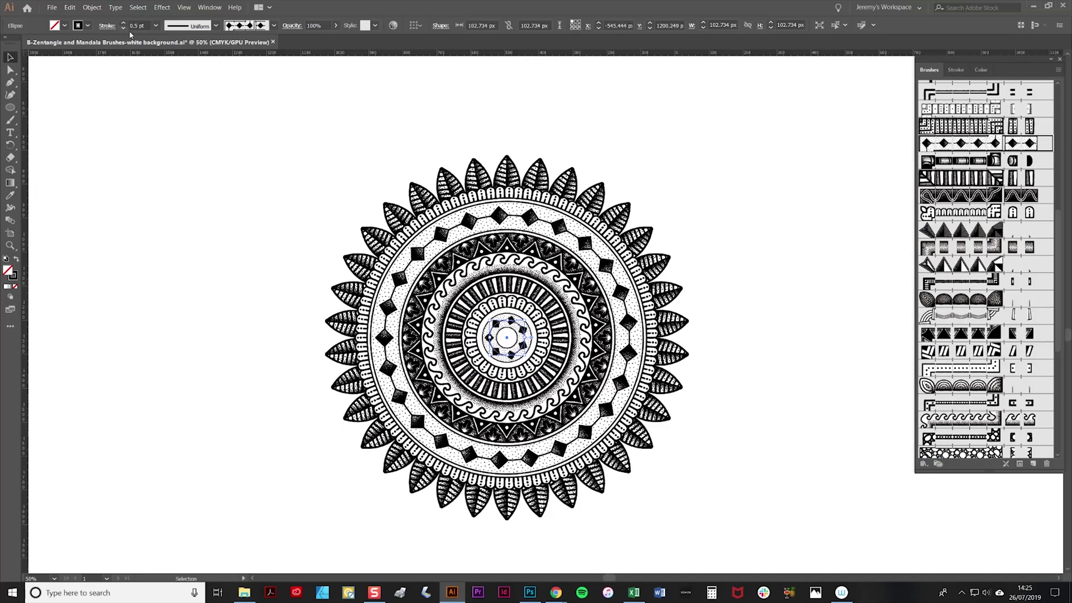
Switch the ring to the zigzag-triangle pattern brush at 1 pt and enlarge it to 122%.
{"action": "scroll", "coordinate": [983, 251], "scroll_direction": "up", "scroll_amount": 4}
{"action": "left_click", "coordinate": [960, 136]}
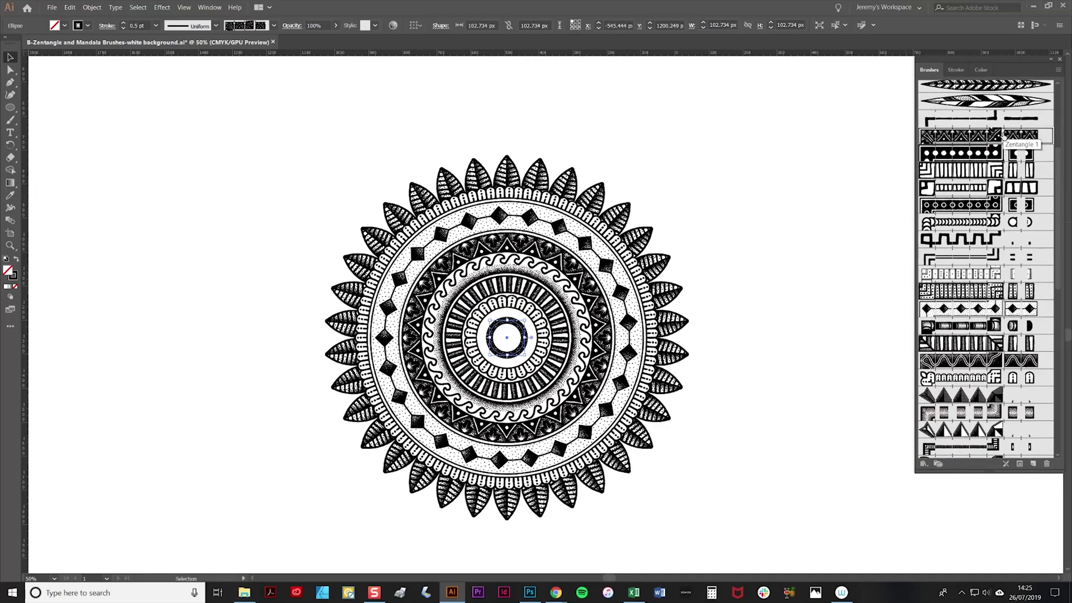
{"action": "left_click", "coordinate": [123, 23]}
{"action": "left_click", "coordinate": [123, 22]}
{"action": "left_click", "coordinate": [92, 7]}
{"action": "left_click", "coordinate": [239, 62]}
{"action": "scroll", "coordinate": [832, 278], "scroll_direction": "up", "scroll_amount": 20}
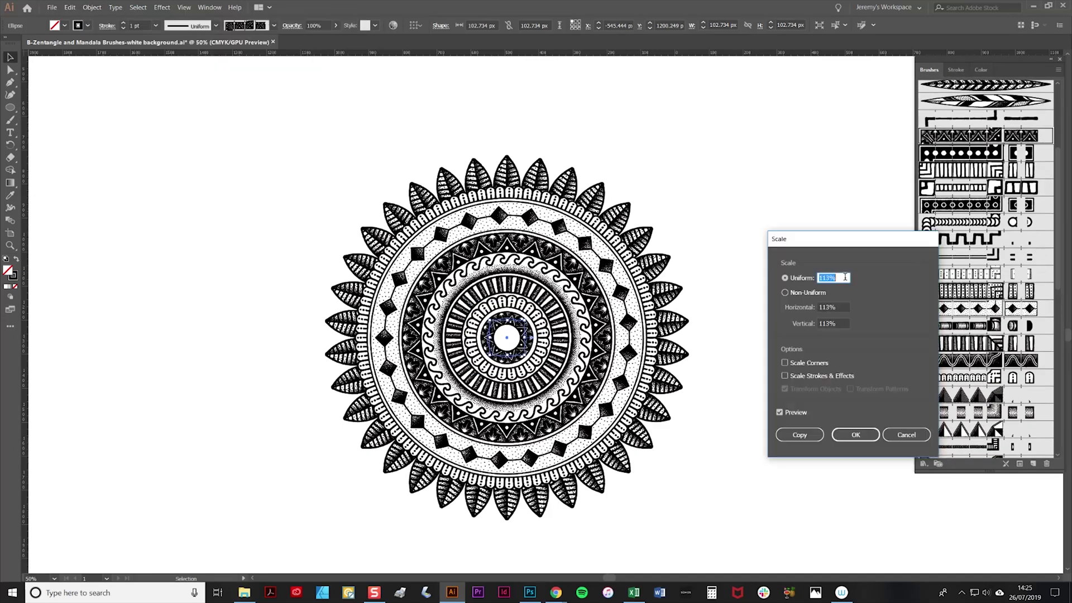
{"action": "key", "text": "Return"}
Paste a final copy with a different pattern brush, shrink it to 64%, then deselect everything.
{"action": "left_click", "coordinate": [69, 7]}
{"action": "left_click", "coordinate": [102, 50]}
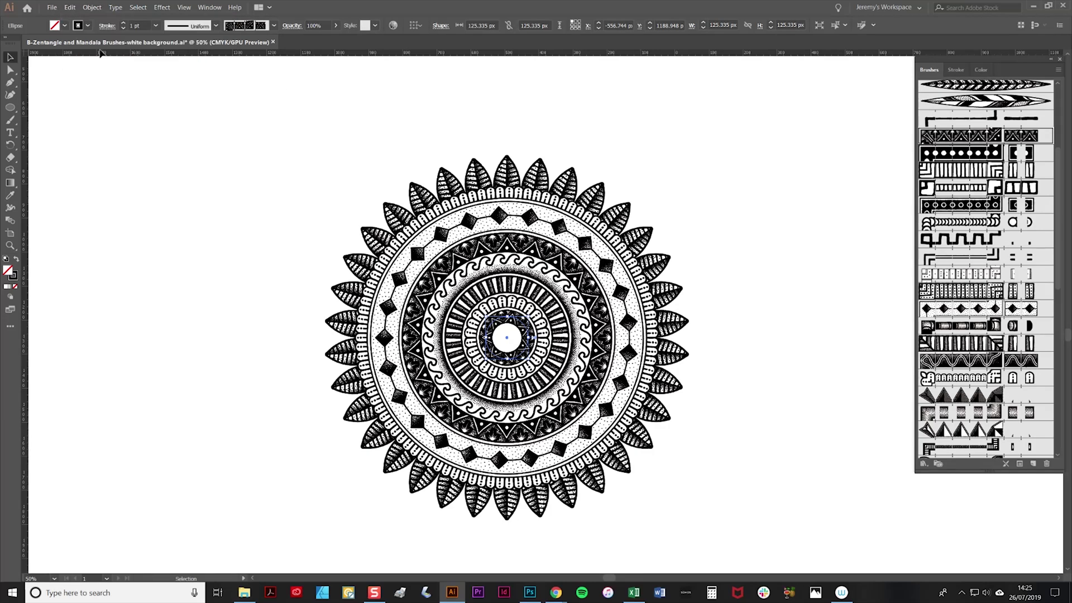
{"action": "left_click", "coordinate": [986, 188]}
{"action": "left_click", "coordinate": [92, 7]}
{"action": "mouse_move", "coordinate": [102, 18]}
{"action": "left_click", "coordinate": [239, 62]}
{"action": "type", "text": "64"}
{"action": "key", "text": "Tab"}
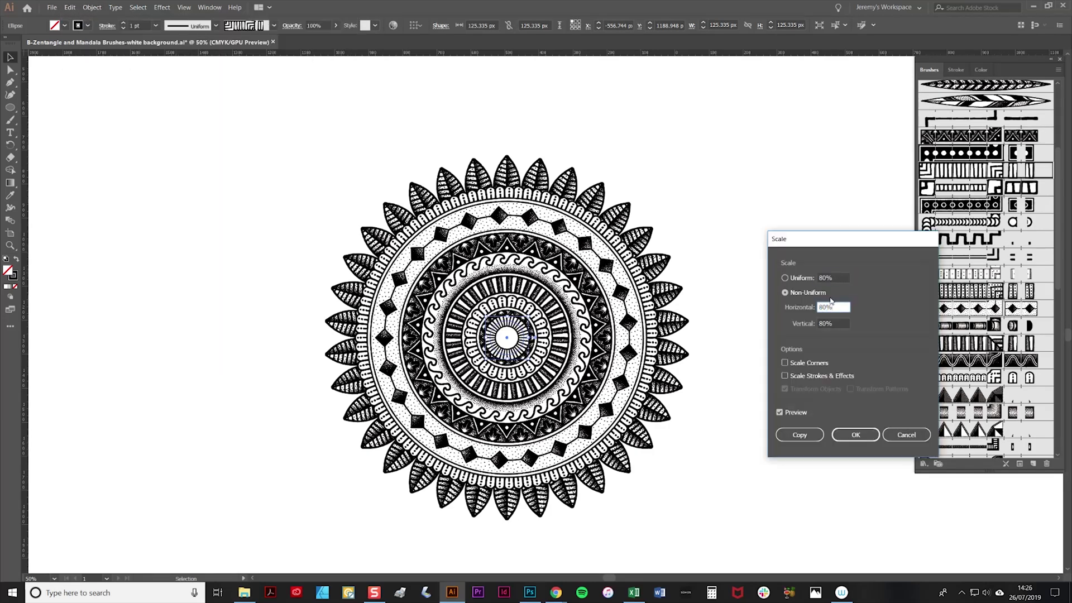
{"action": "key", "text": "shift+Tab"}
{"action": "left_click", "coordinate": [855, 435]}
{"action": "left_click", "coordinate": [825, 342]}
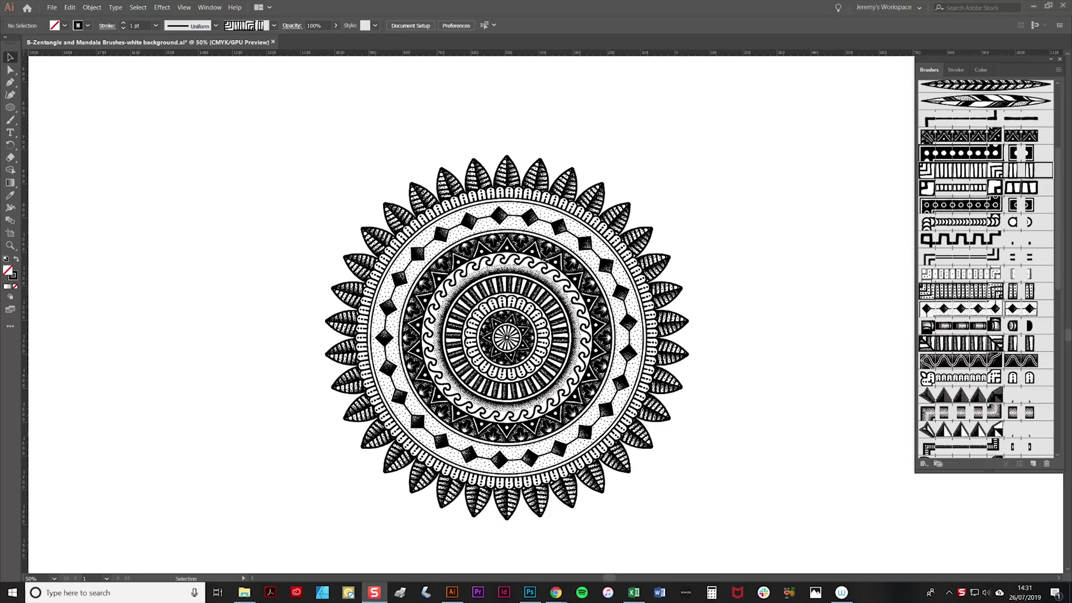
Select the 560 px triangle-patterned ring with the Selection tool.
{"action": "left_click", "coordinate": [545, 257]}
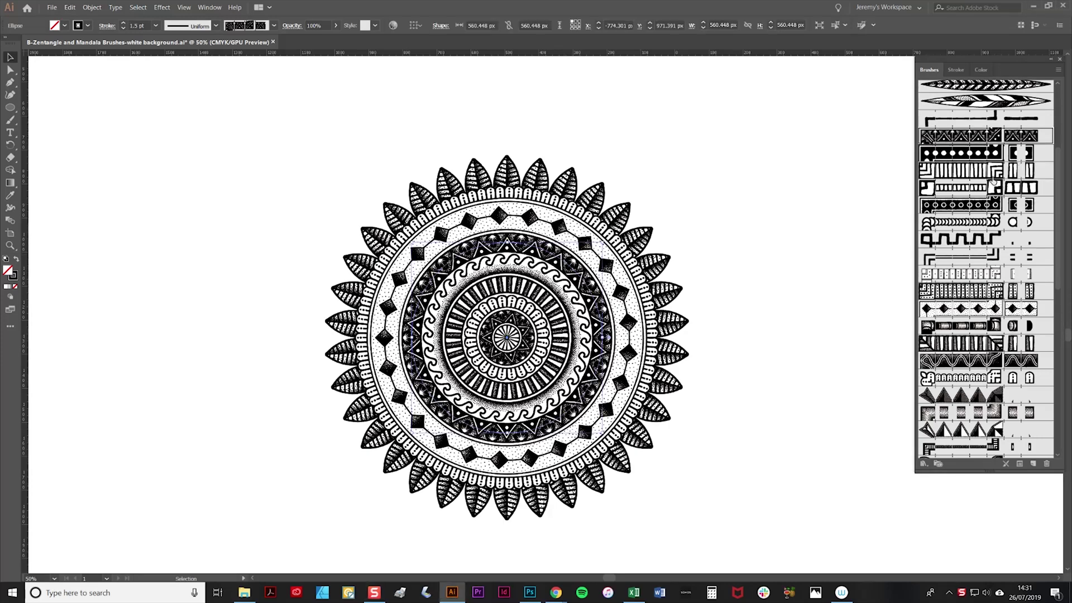
Try several pattern brushes on the 560 px ring, settling on the vertical-stripe brush.
{"action": "left_click", "coordinate": [987, 174]}
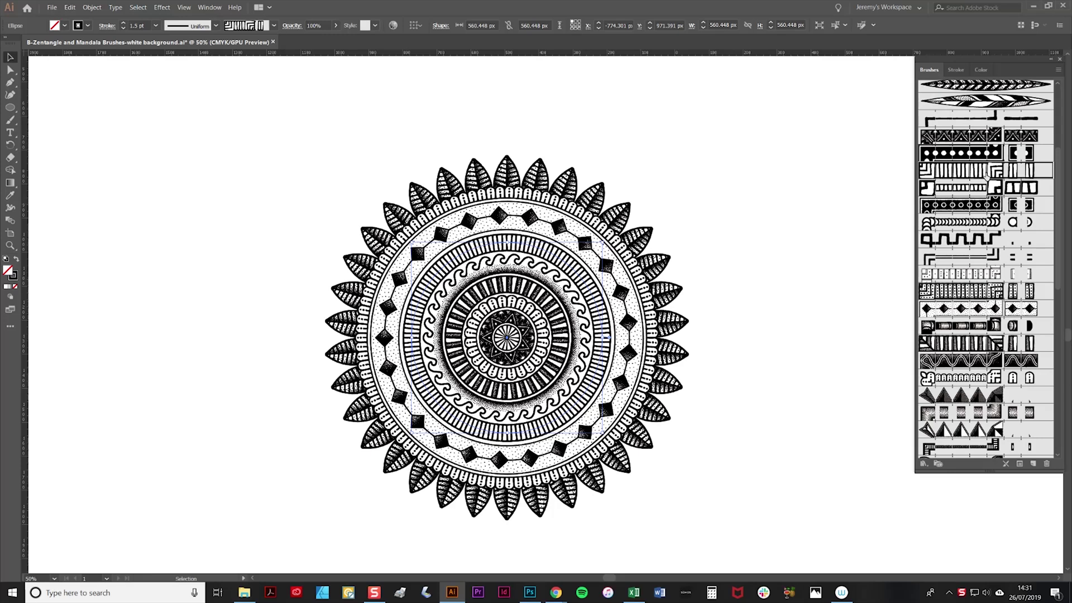
{"action": "left_click", "coordinate": [984, 241]}
{"action": "left_click", "coordinate": [988, 258]}
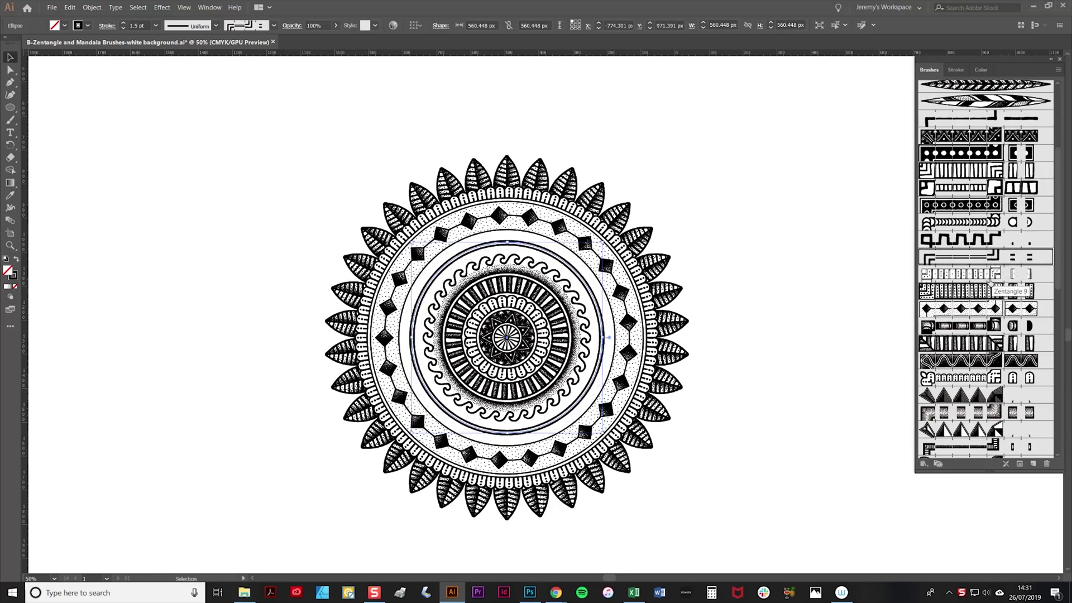
{"action": "left_click", "coordinate": [991, 275]}
{"action": "left_click", "coordinate": [983, 324]}
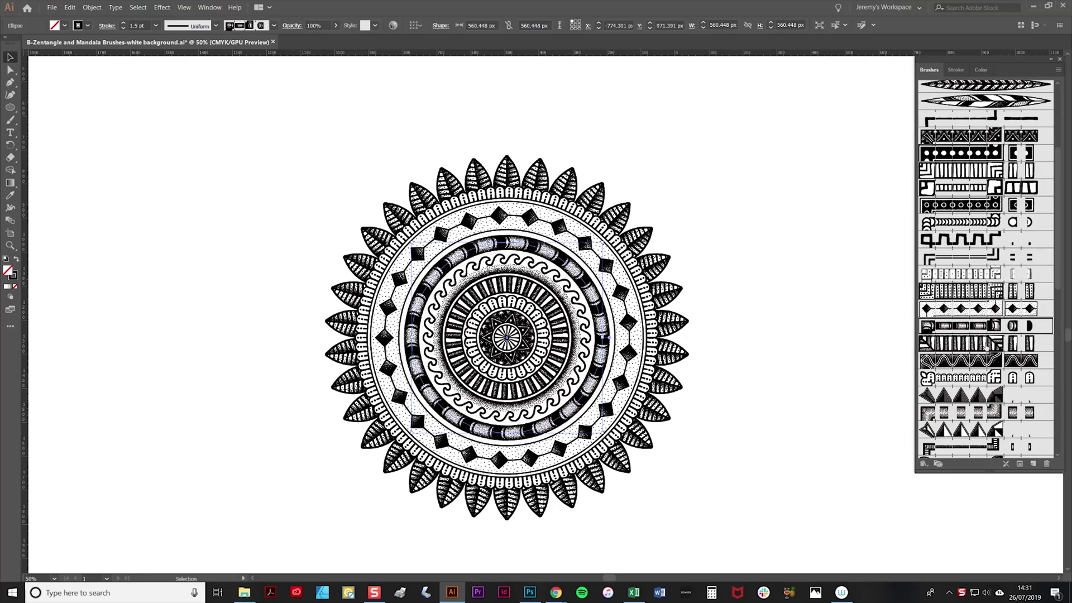
{"action": "left_click", "coordinate": [981, 343]}
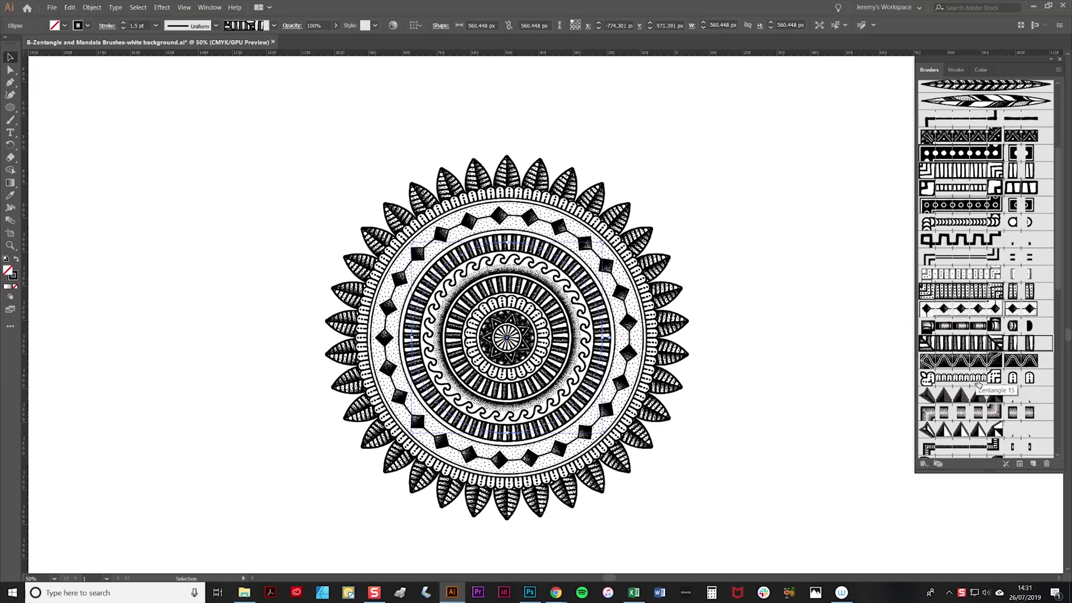